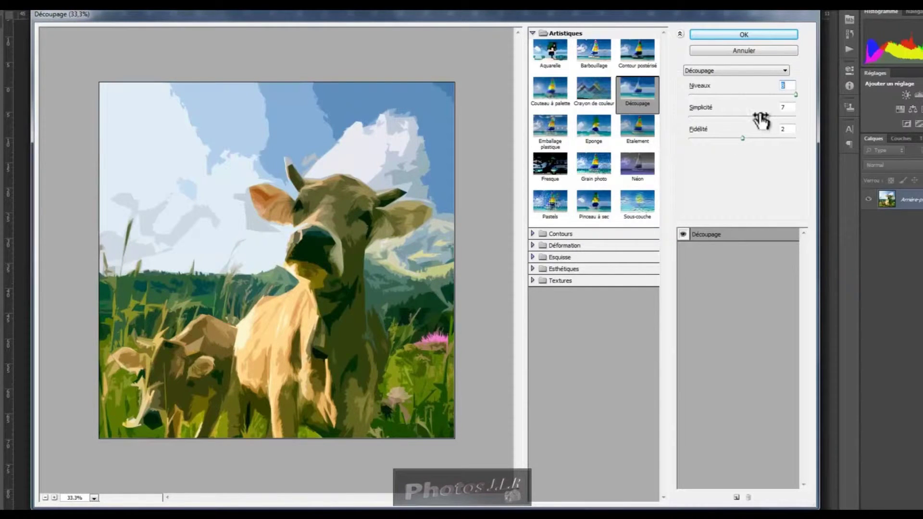
- In the Découpage filter, compare the minimum and maximum Niveaux, test Simplicité at 10 and 0, and set Simplicité to 6
drag(788, 95, 693, 94)
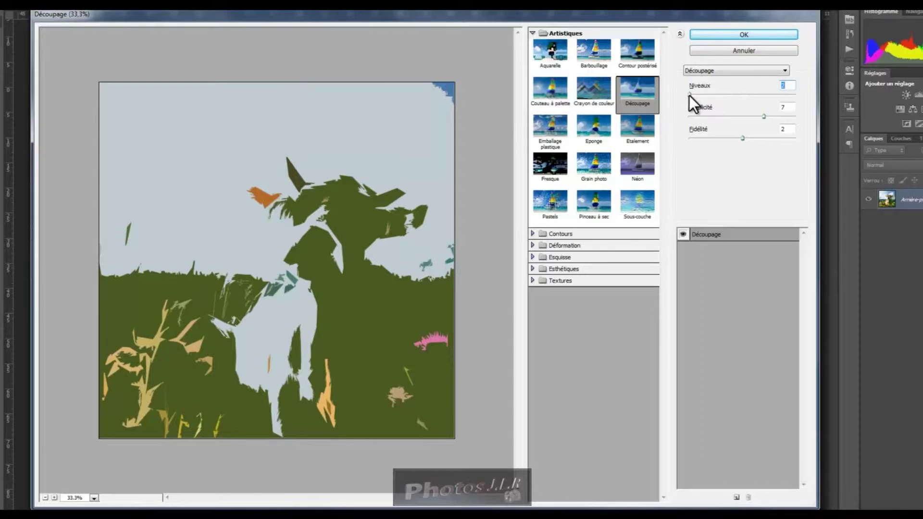
drag(688, 96, 800, 99)
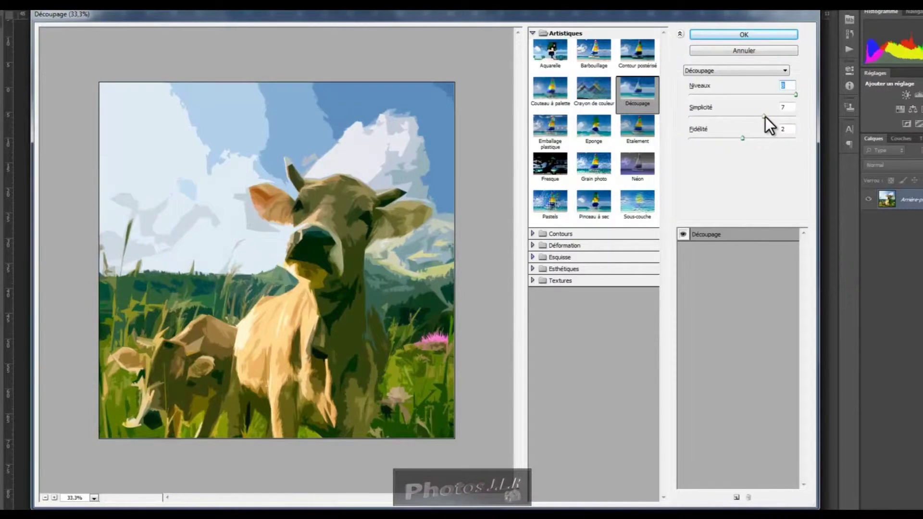
drag(765, 116, 806, 118)
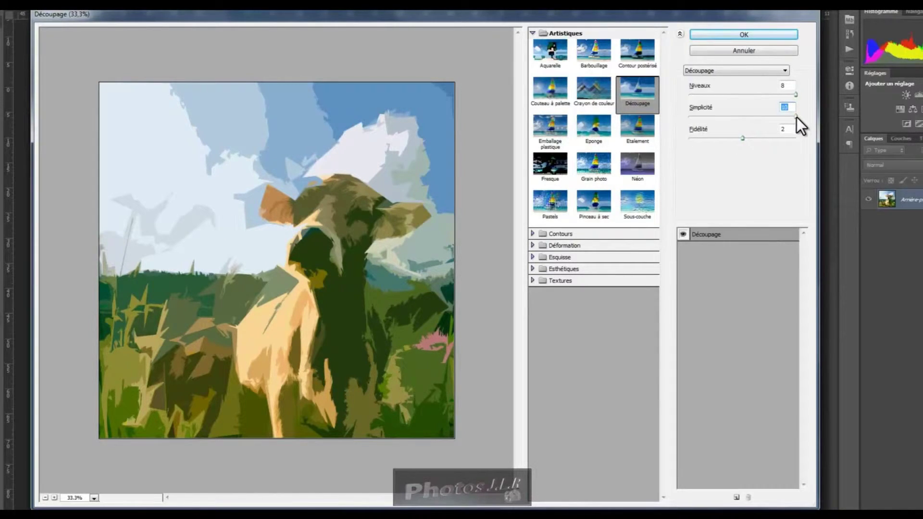
drag(796, 116, 775, 117)
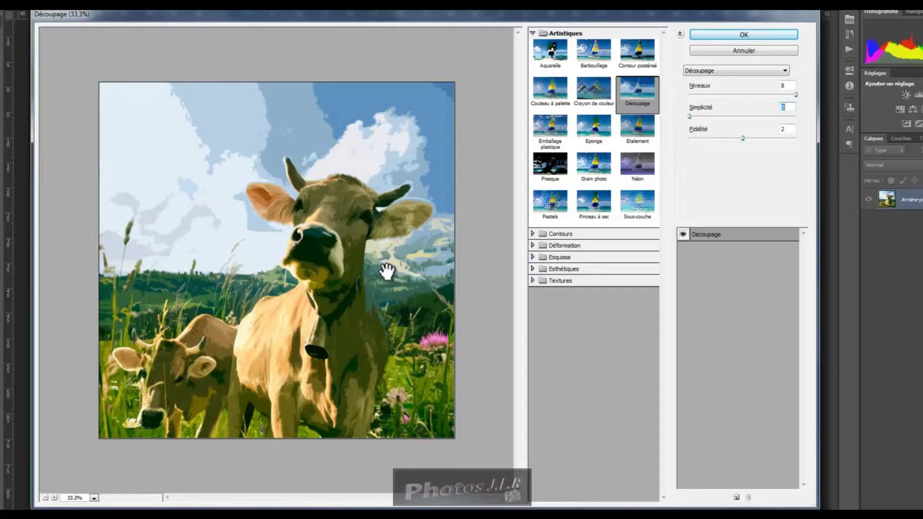
drag(689, 116, 748, 116)
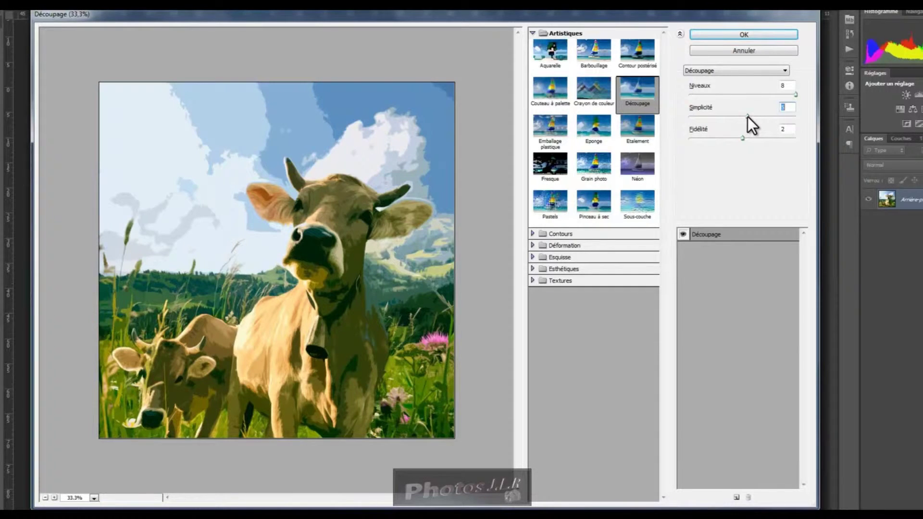
drag(748, 116, 750, 117)
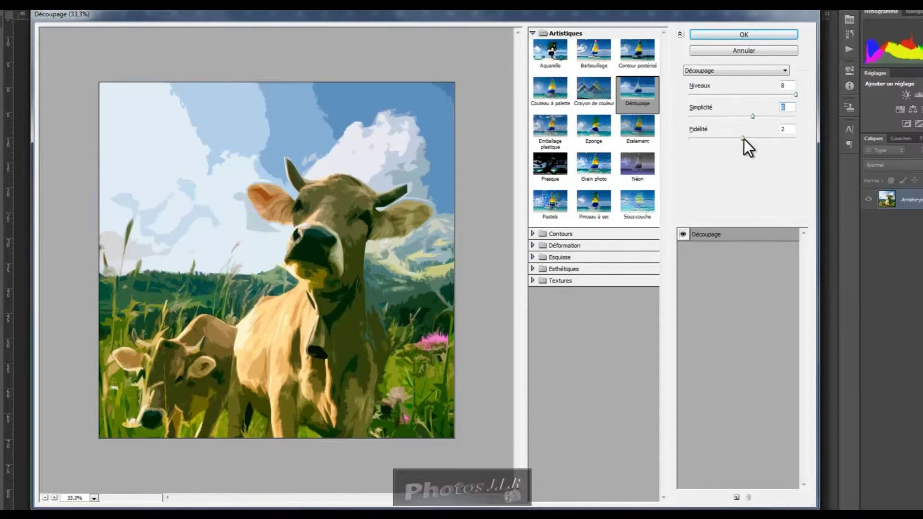
- Test Découpage's Fidélité at its maximum and minimum, and set Fidélité to 2, Simplicité to 5 and Niveaux to mid-range
drag(743, 139, 797, 142)
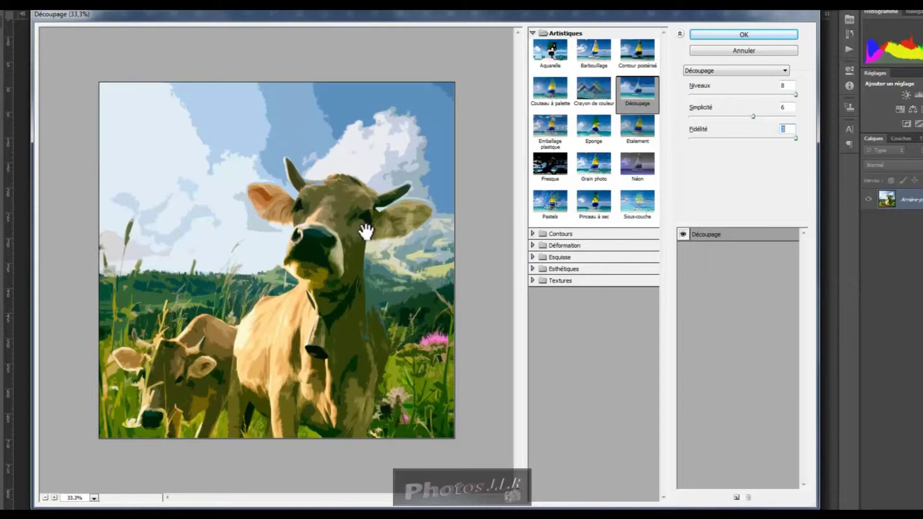
drag(797, 138, 659, 141)
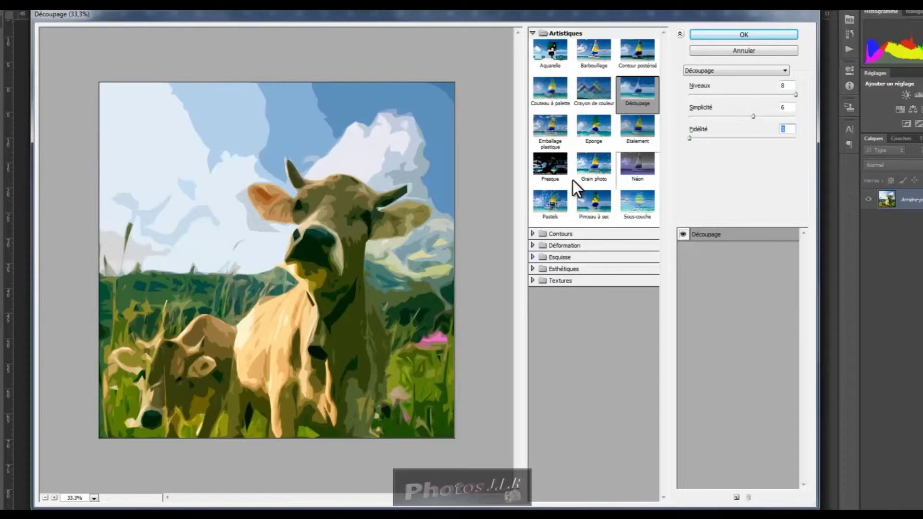
drag(690, 138, 742, 116)
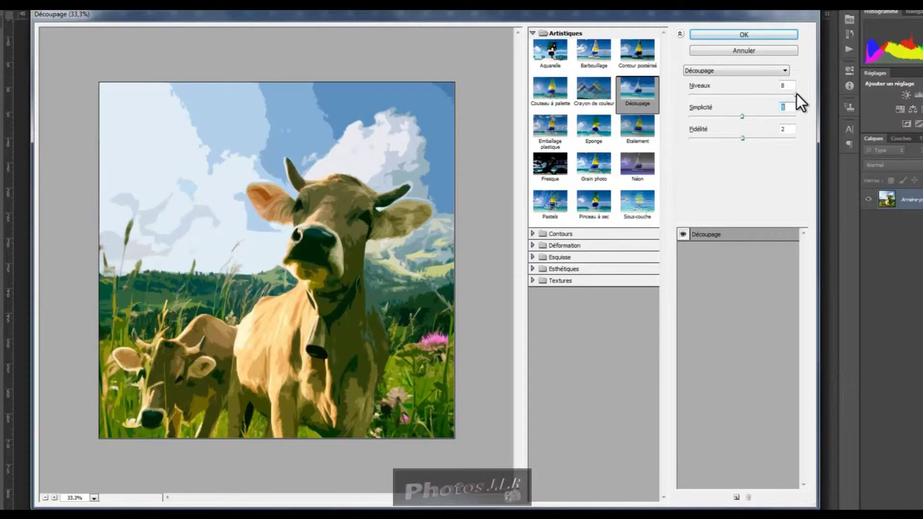
drag(795, 95, 741, 95)
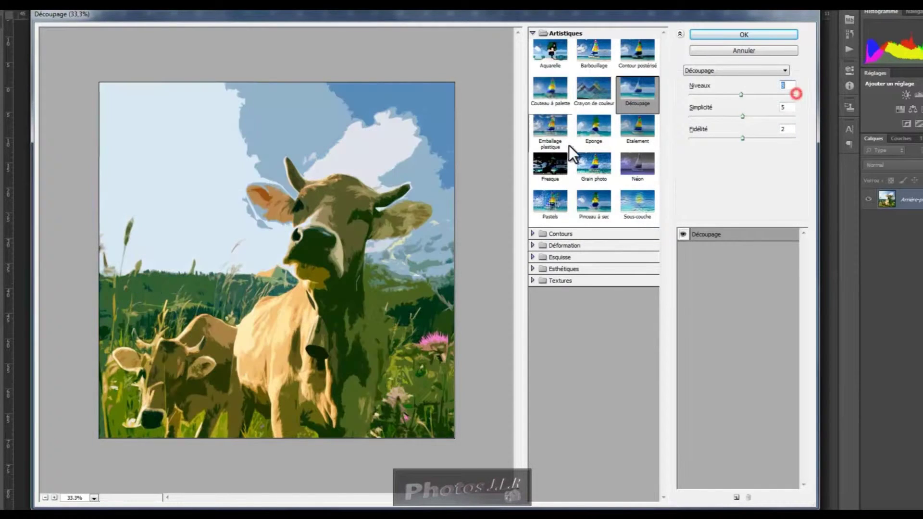
- Switch to the Emballage plastique filter and try Intensité at 20 and 0, settling on 11
click(552, 124)
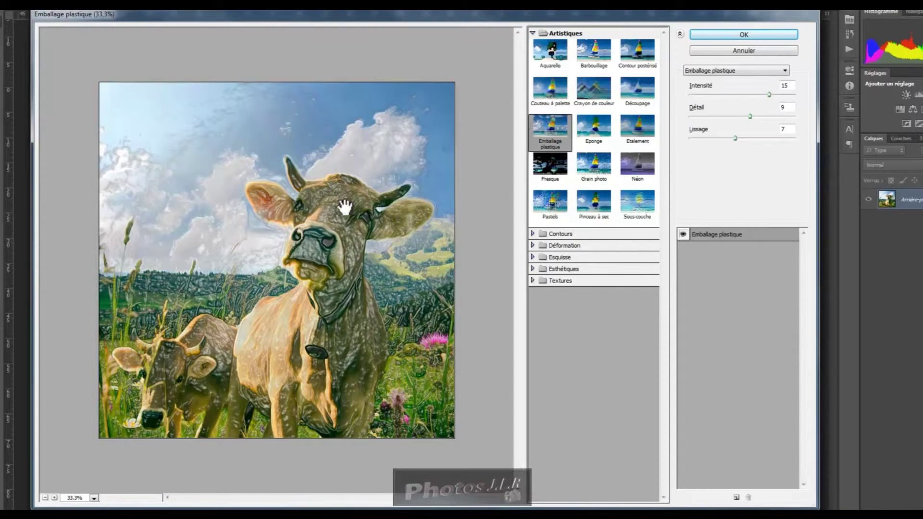
click(797, 95)
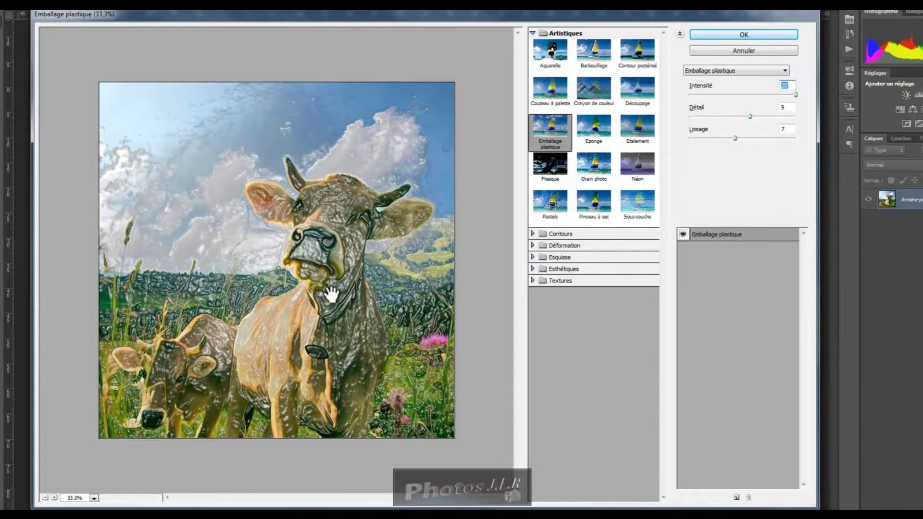
drag(796, 94, 679, 96)
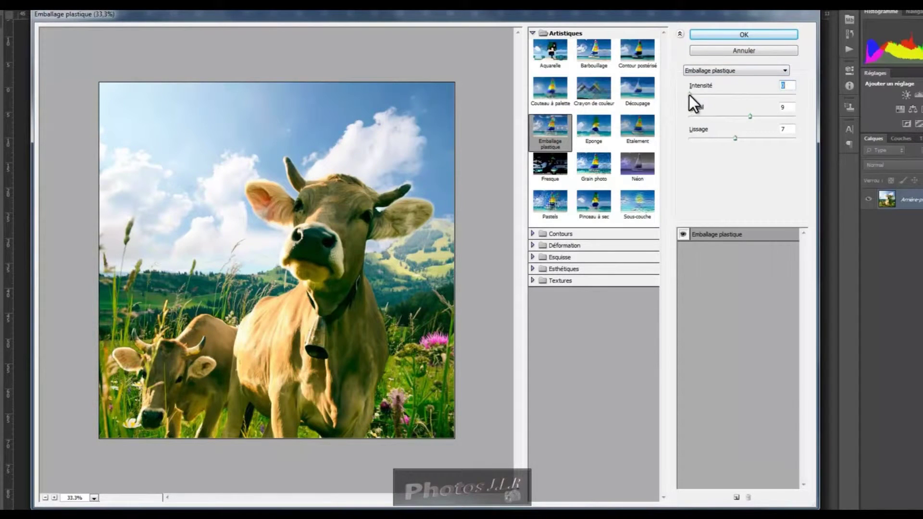
drag(691, 94, 745, 96)
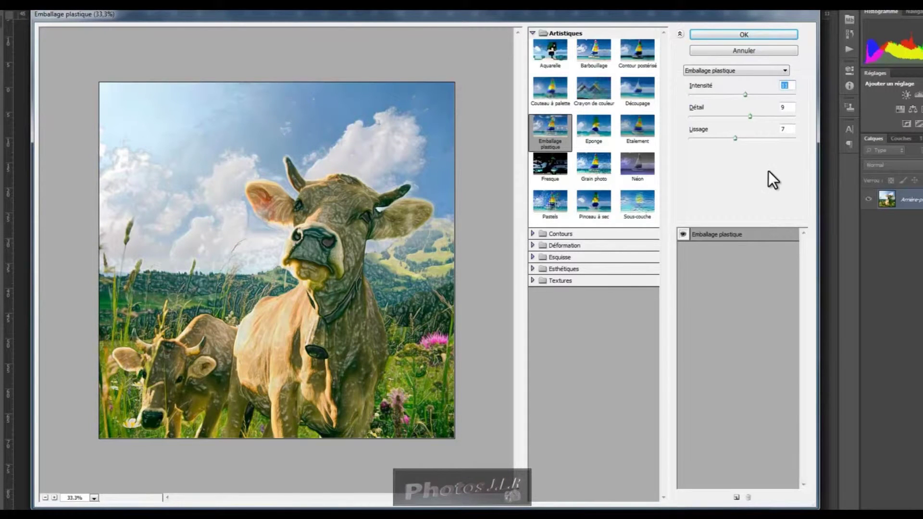
- Compare the Emballage plastique filter's Détail at 15 and 1, and set it to 9
click(751, 116)
drag(753, 117, 809, 120)
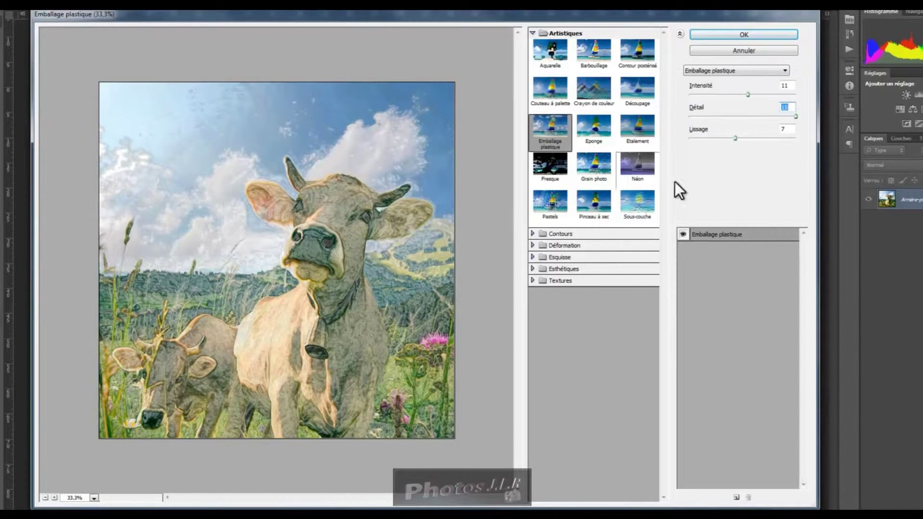
drag(796, 117, 677, 121)
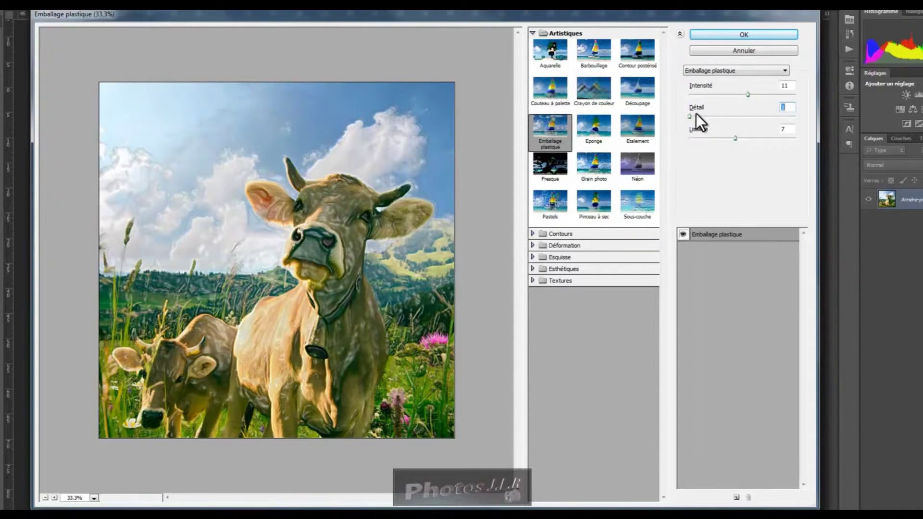
drag(691, 117, 739, 118)
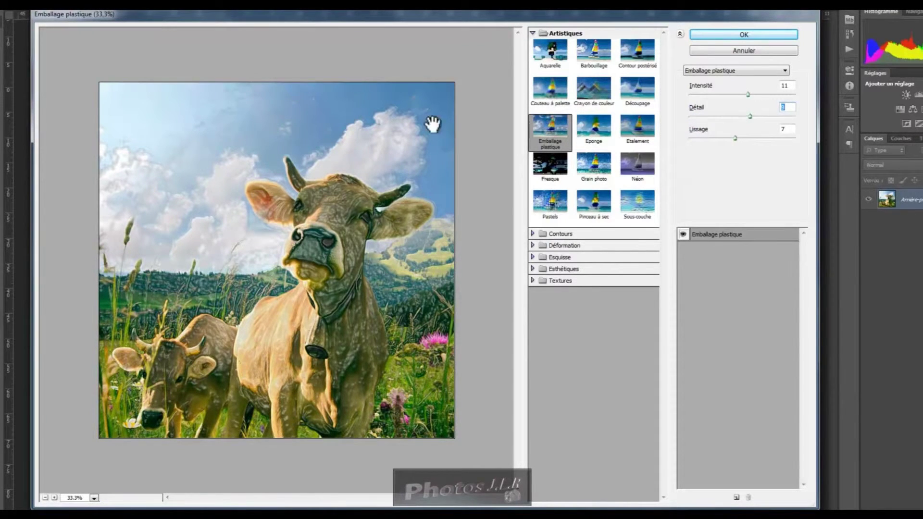
- Compare the Emballage plastique filter's Lissage at 1 and 15, and set it to 9
click(735, 138)
drag(735, 138, 723, 138)
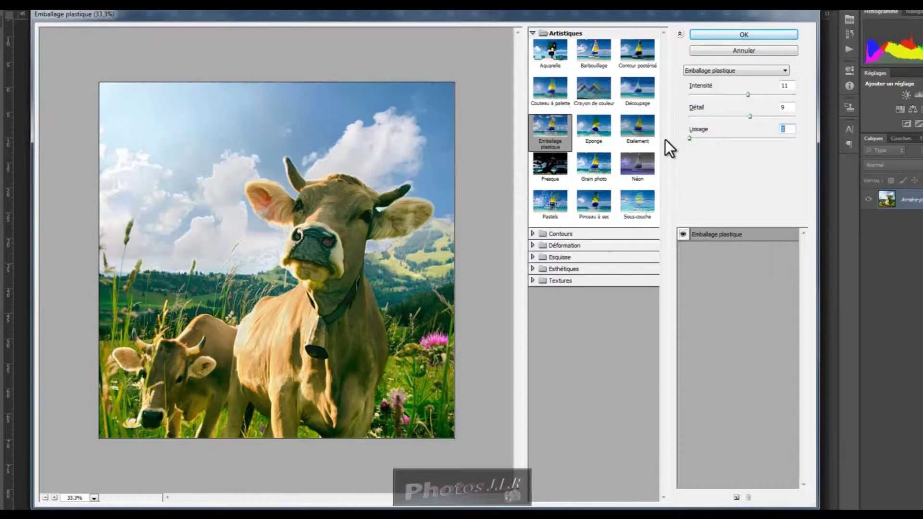
drag(690, 139, 755, 141)
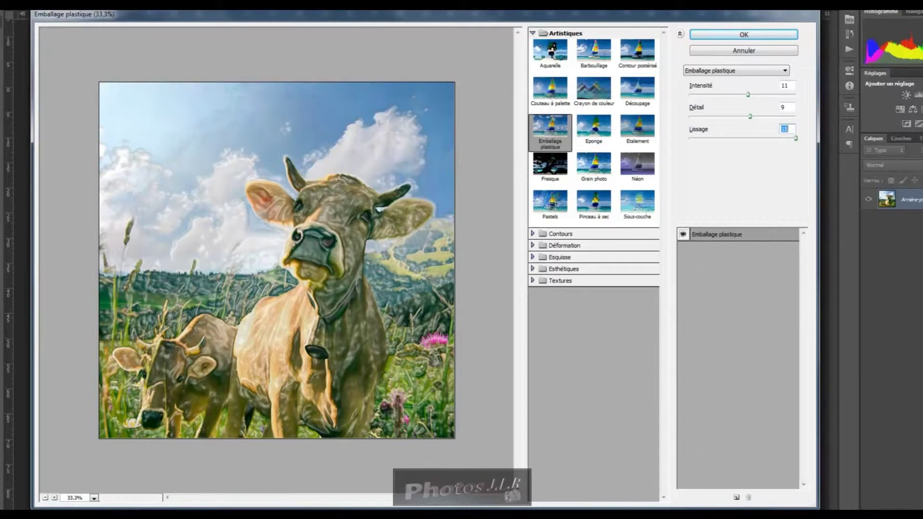
drag(796, 139, 754, 139)
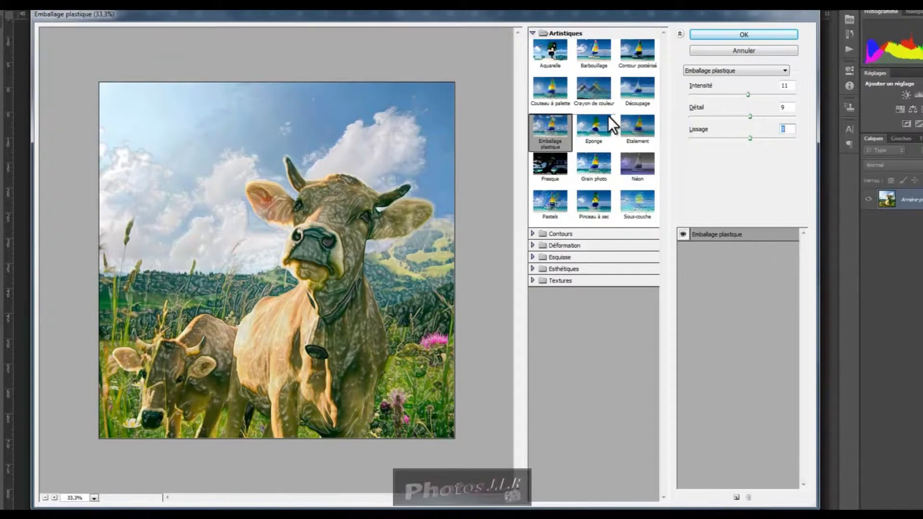
- Switch to the Eponge filter and try Taille at 10 and 0, settling on 5
click(598, 124)
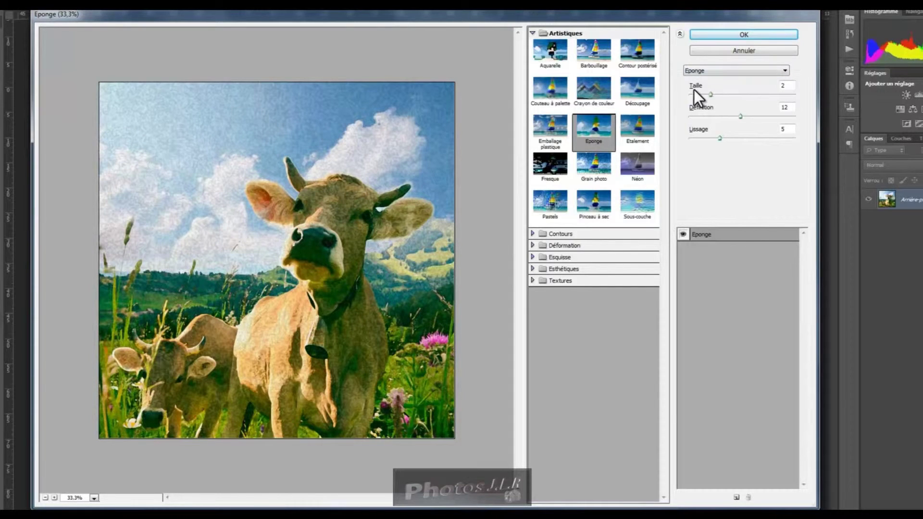
drag(712, 95, 723, 94)
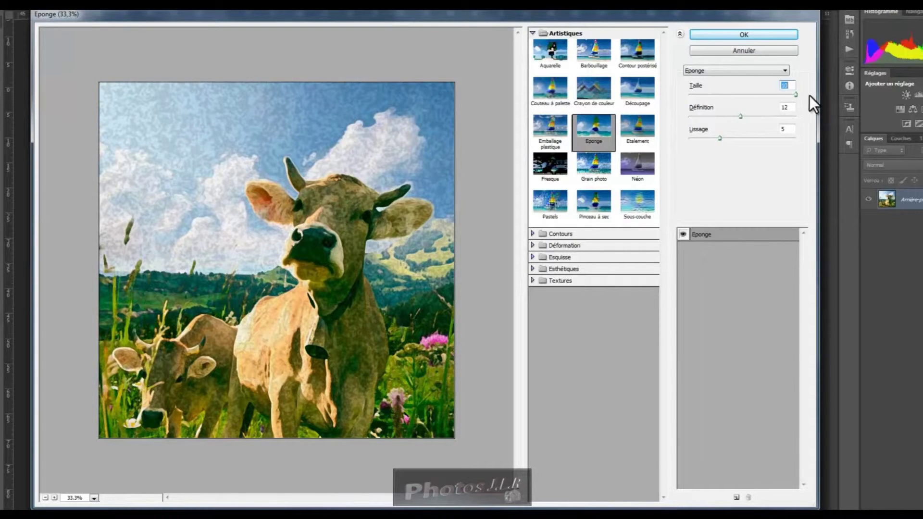
drag(796, 94, 689, 96)
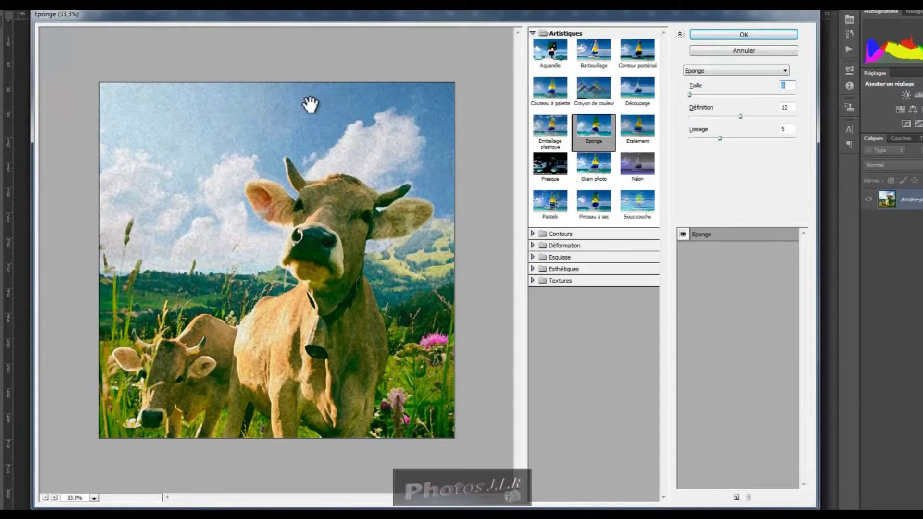
drag(689, 94, 739, 95)
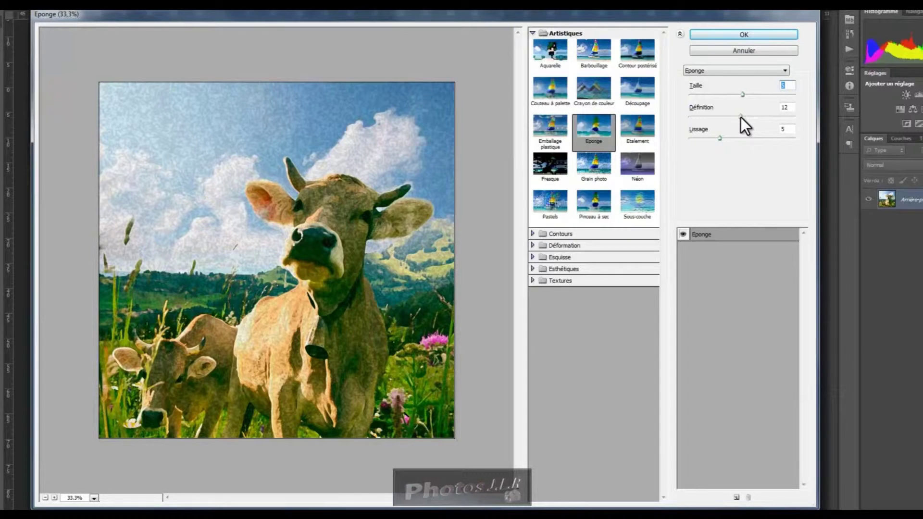
- Test the Eponge filter with Définition 25 and Taille 10, and set Taille to 5 and Définition to 13
drag(740, 118, 795, 118)
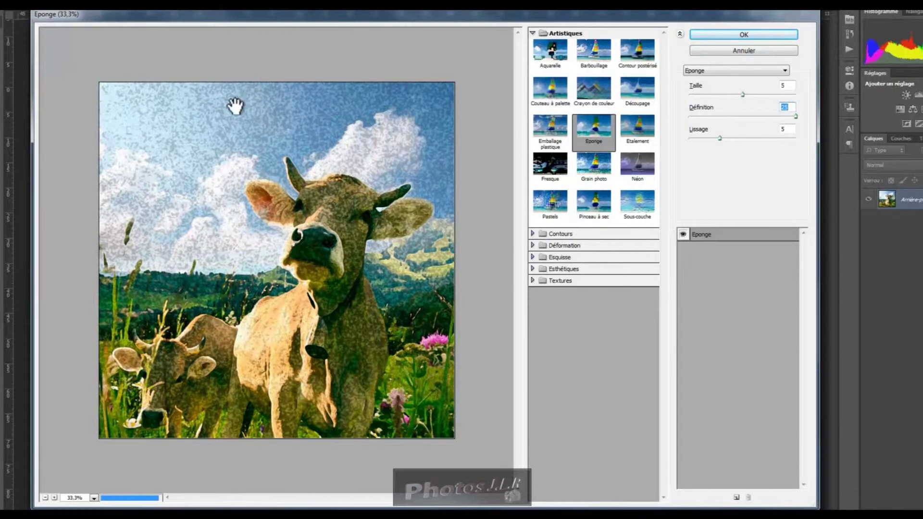
click(741, 95)
drag(742, 95, 764, 95)
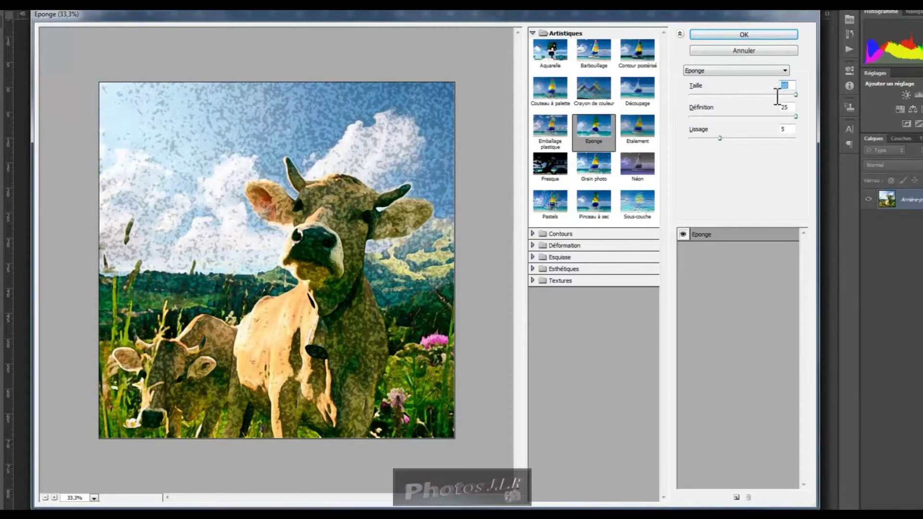
drag(796, 93, 741, 94)
drag(795, 116, 751, 116)
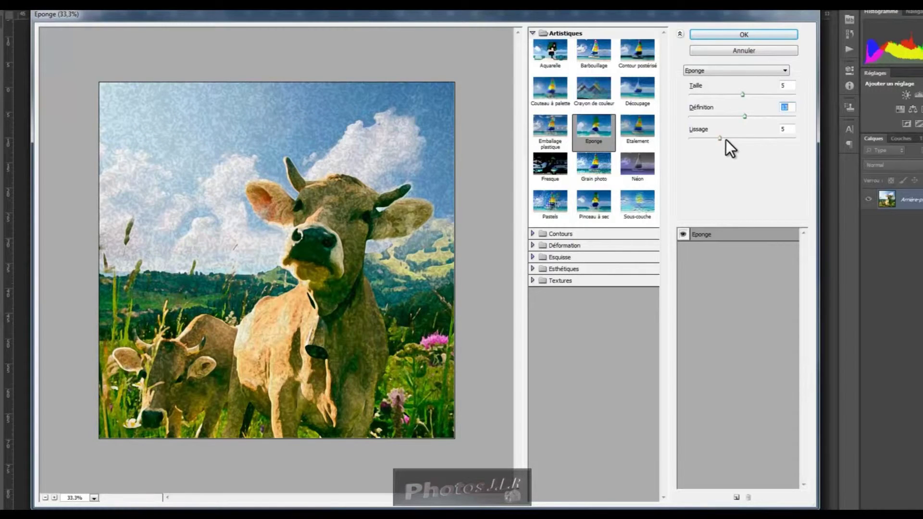
- Compare Eponge's Lissage at 15 and 1, and apply the filter with Taille 10, Définition 25 and Lissage 15
drag(720, 139, 772, 137)
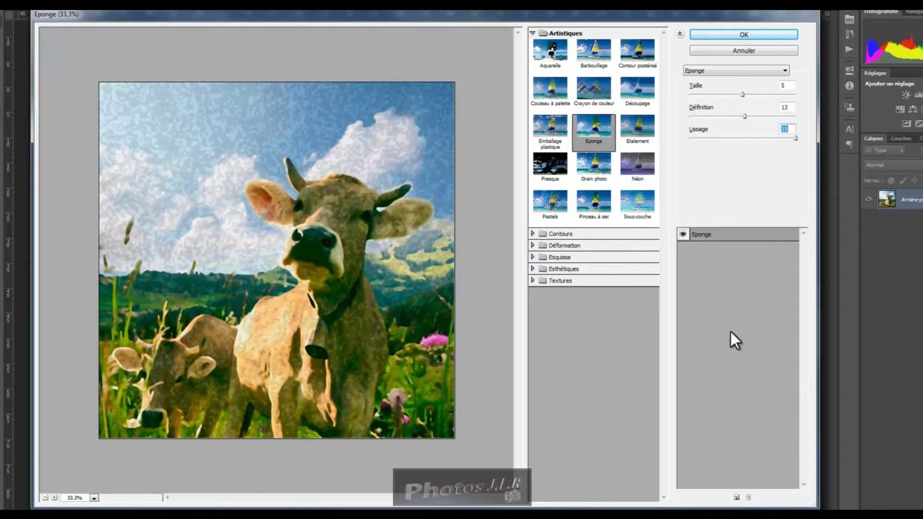
drag(796, 138, 692, 138)
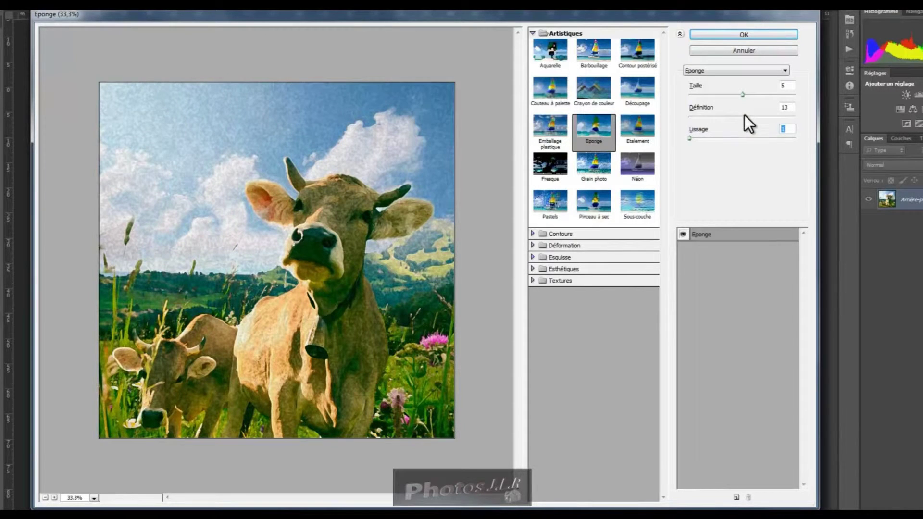
drag(745, 117, 802, 116)
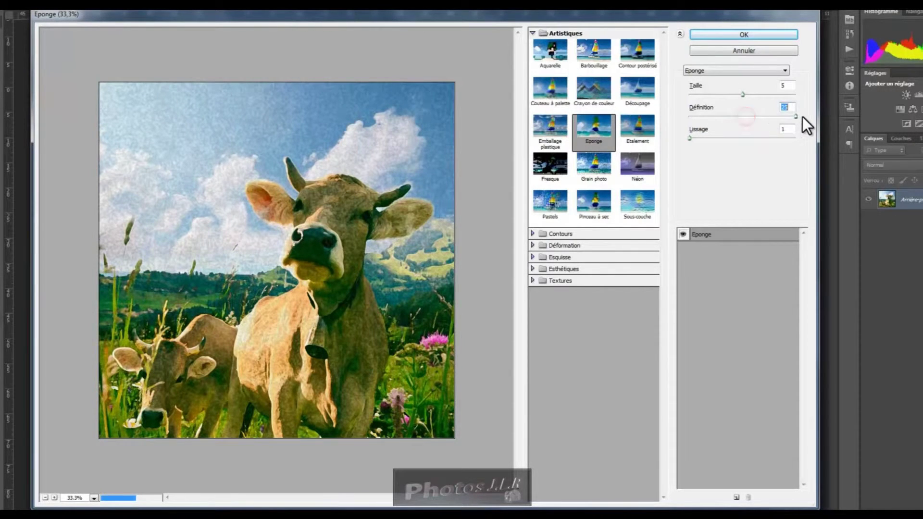
drag(742, 94, 806, 95)
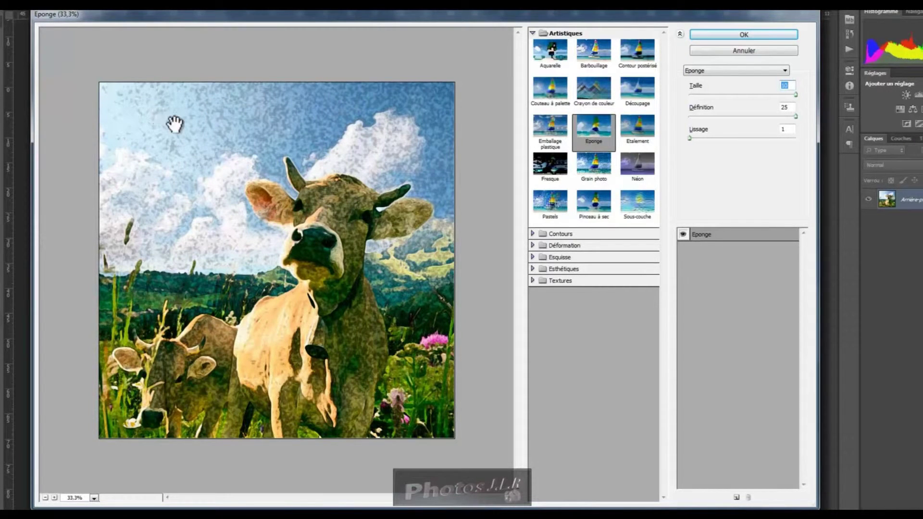
drag(690, 138, 805, 141)
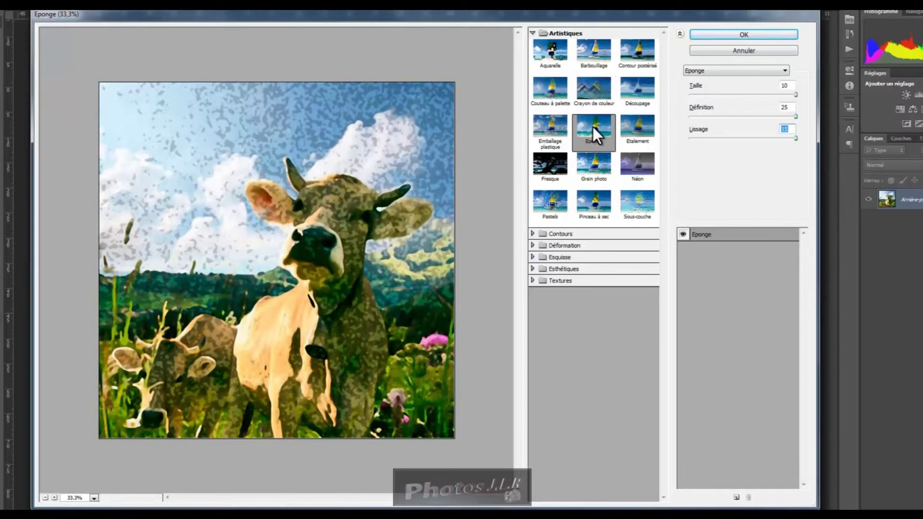
click(750, 35)
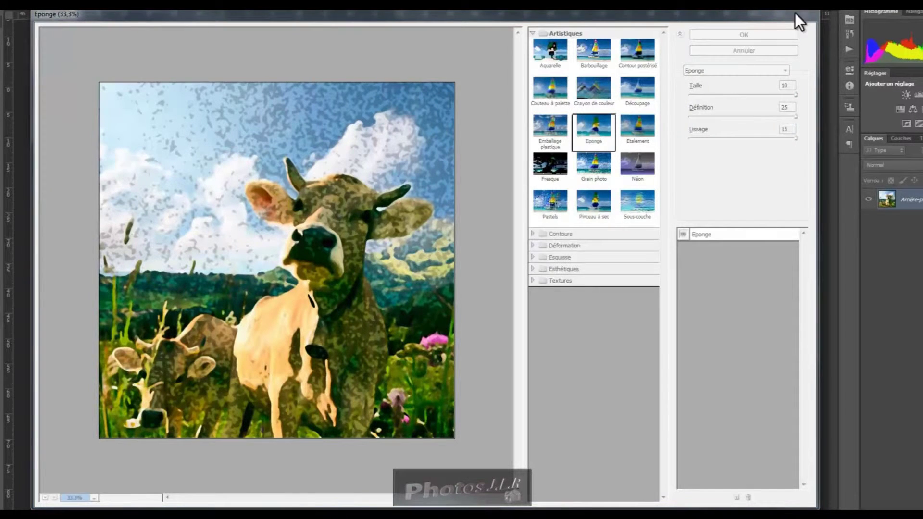
- Switch to the Etalement filter and compare its Longueur at 0 and 10
click(634, 132)
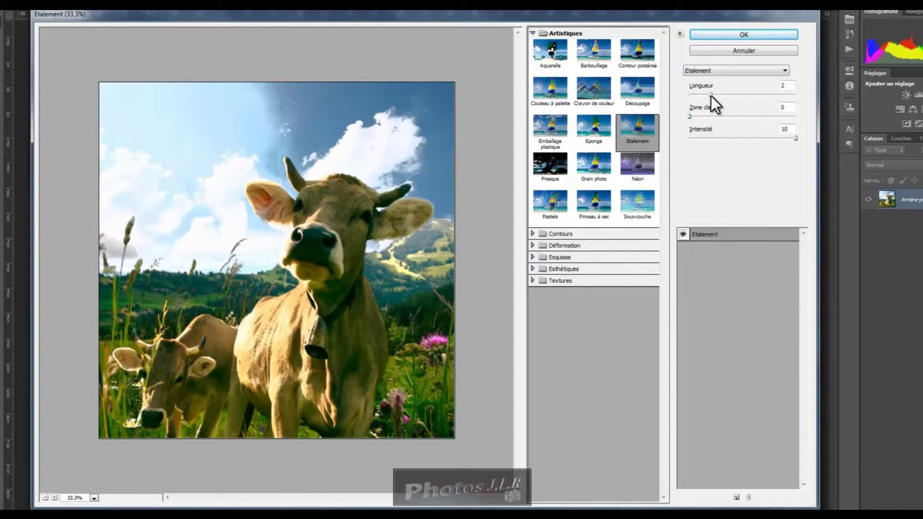
drag(712, 96, 679, 95)
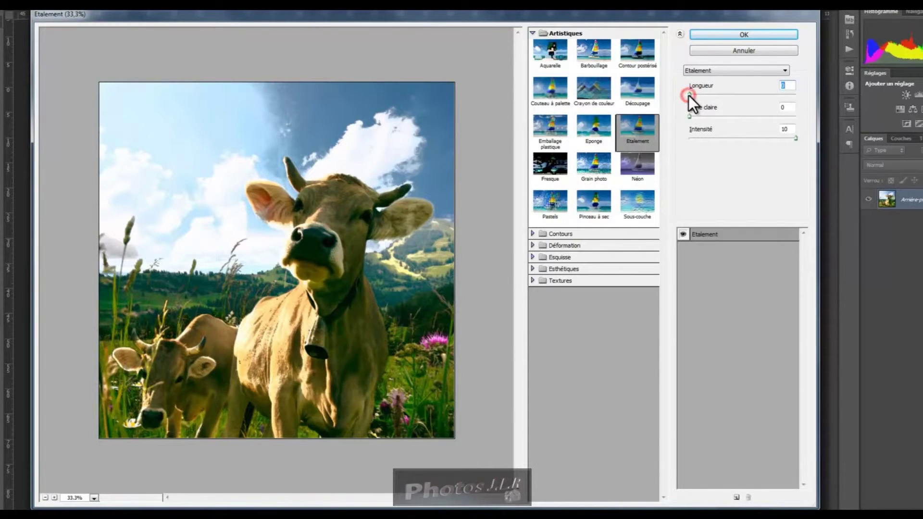
drag(691, 95, 812, 97)
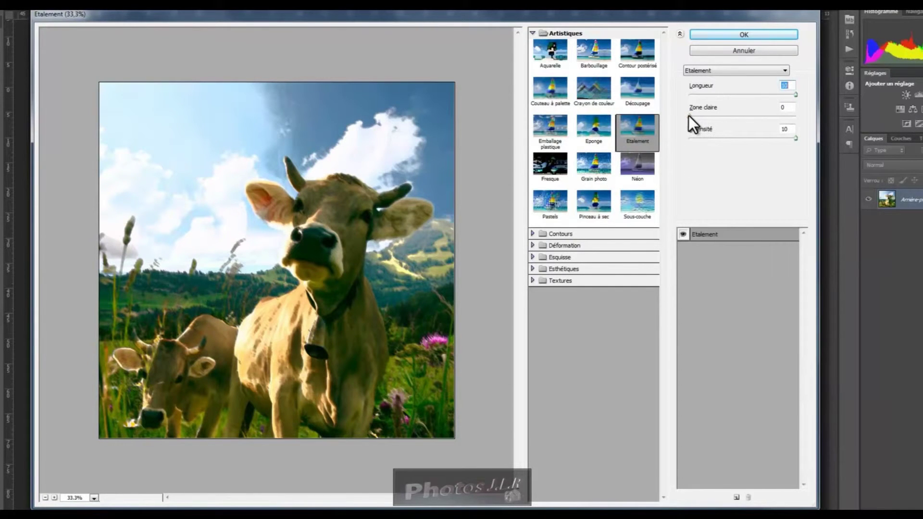
- Compare the Etalement filter's Zone claire at 0 and 20, and set it to 10
mouse_move(688, 116)
mouse_down()
mouse_move(697, 116)
mouse_move(681, 116)
mouse_up()
mouse_move(691, 117)
mouse_down()
mouse_move(703, 116)
mouse_move(682, 116)
mouse_up()
drag(689, 117, 809, 117)
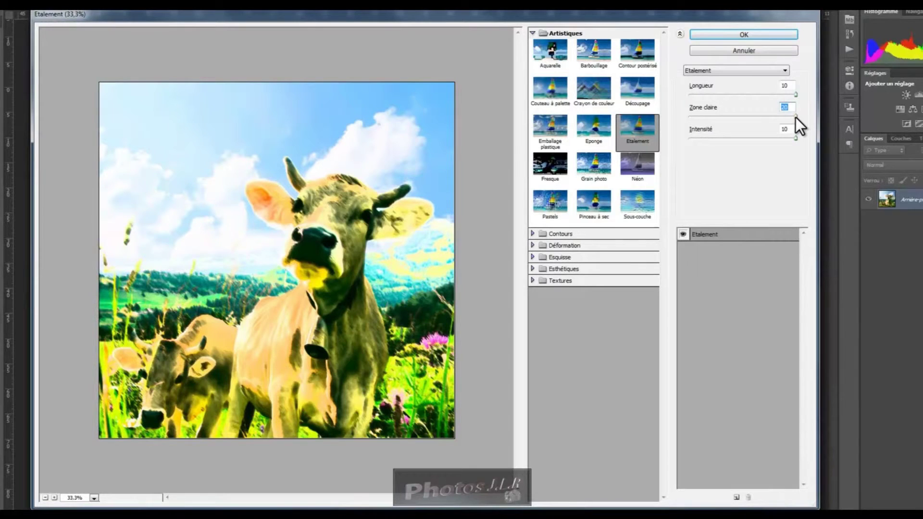
drag(795, 117, 744, 116)
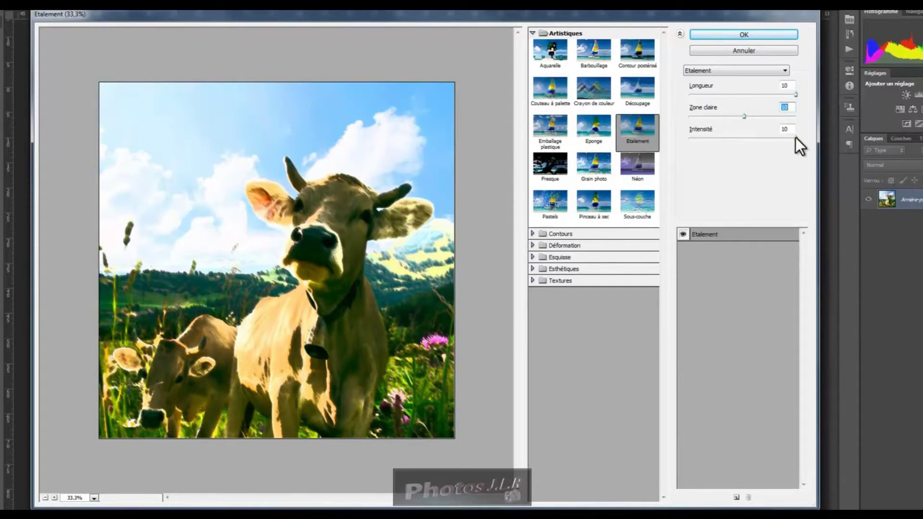
- Compare Etalement's Intensité at 0 and 10, and set it to 5
drag(794, 138, 685, 139)
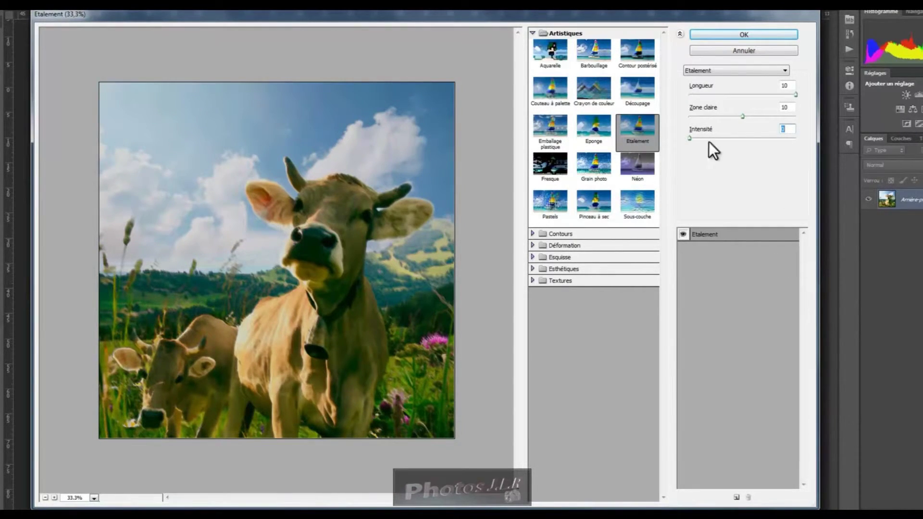
drag(690, 138, 800, 140)
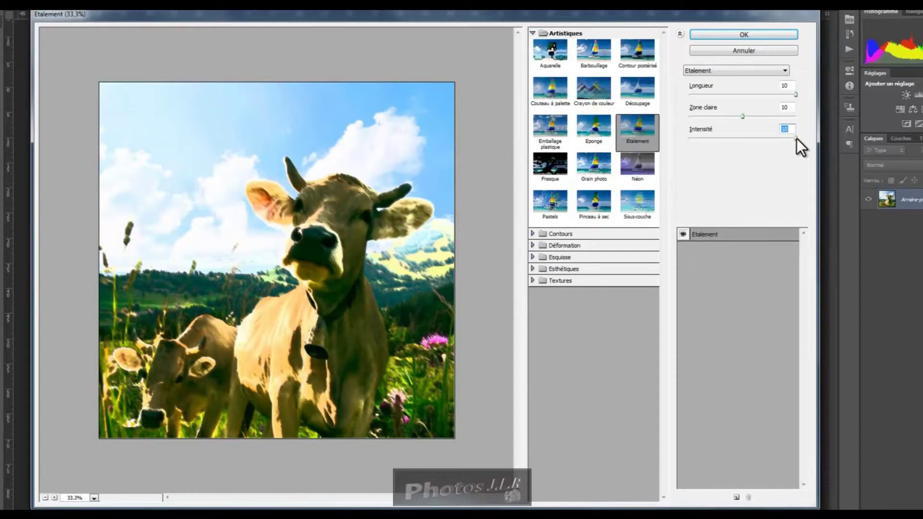
drag(795, 138, 742, 139)
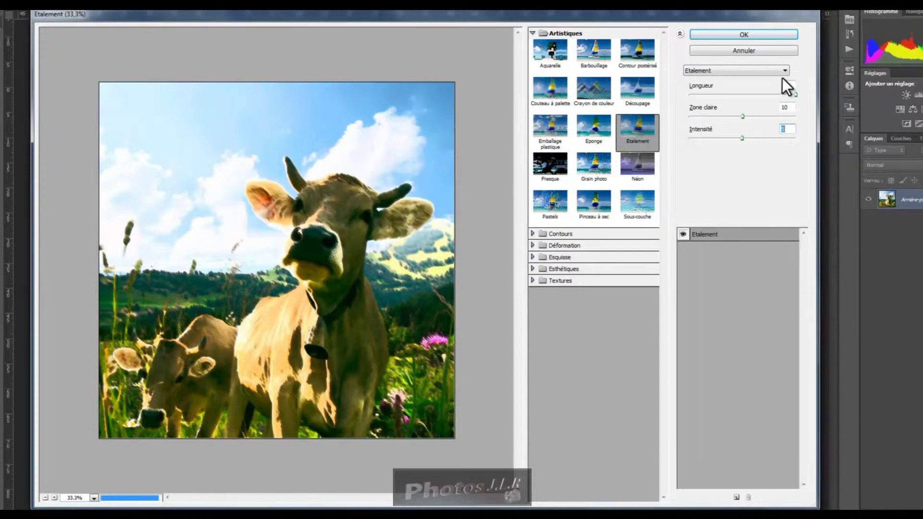
- Set Etalement's Zone claire to 9 and Intensité to 4, and try Longueur at 5, 6 and 7
drag(795, 94, 735, 116)
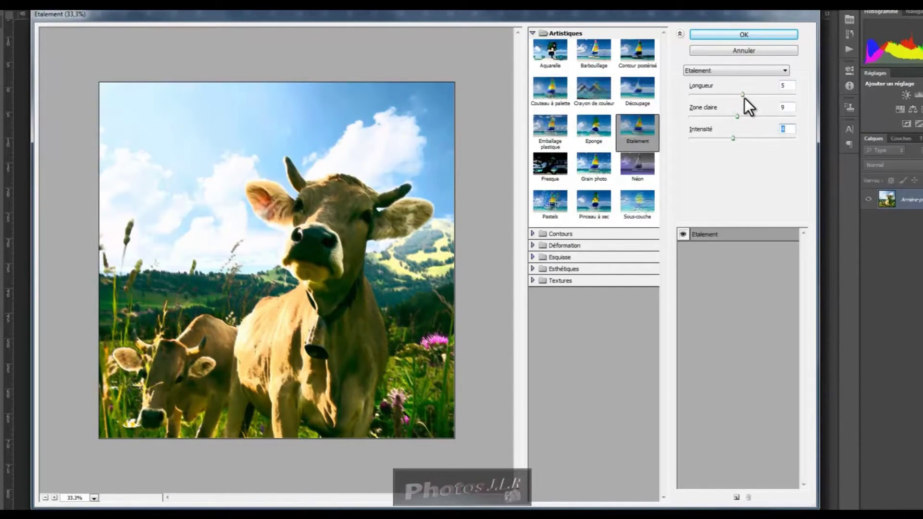
mouse_move(742, 94)
mouse_down()
mouse_move(762, 93)
mouse_move(735, 96)
mouse_move(754, 96)
mouse_up()
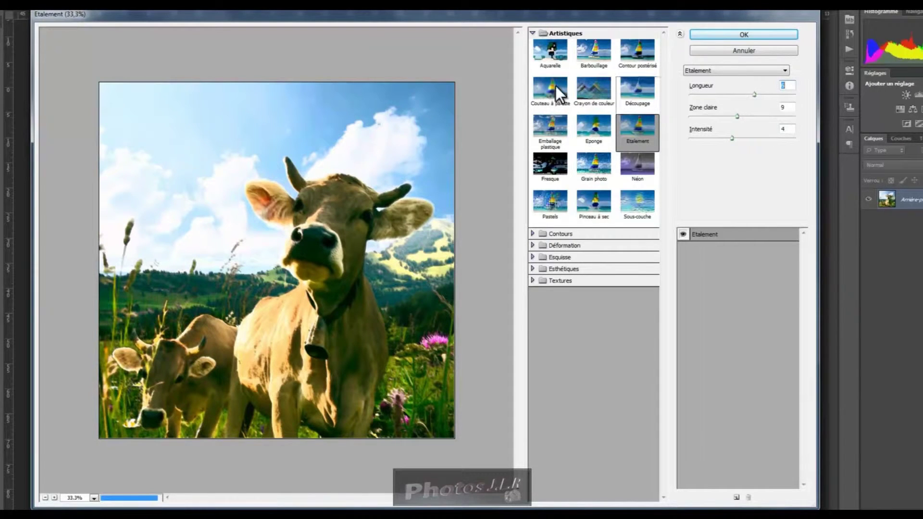
drag(756, 95, 767, 96)
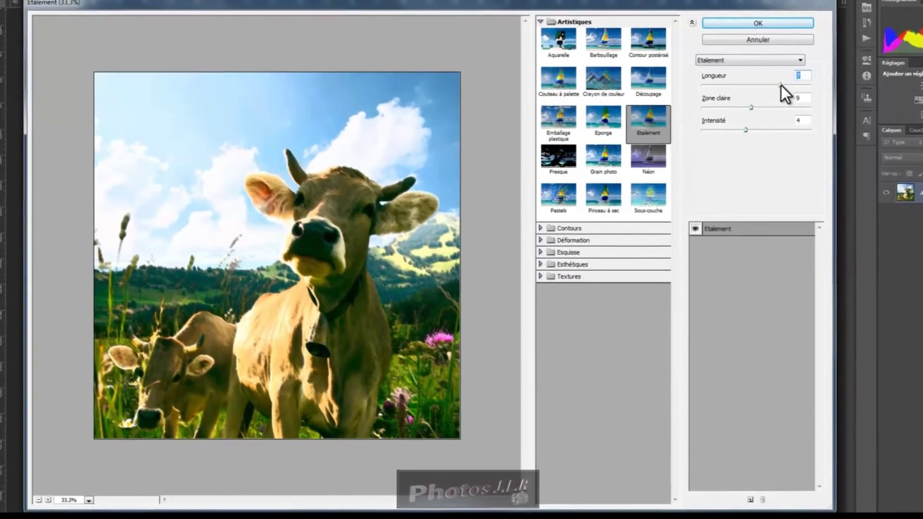
drag(765, 95, 737, 95)
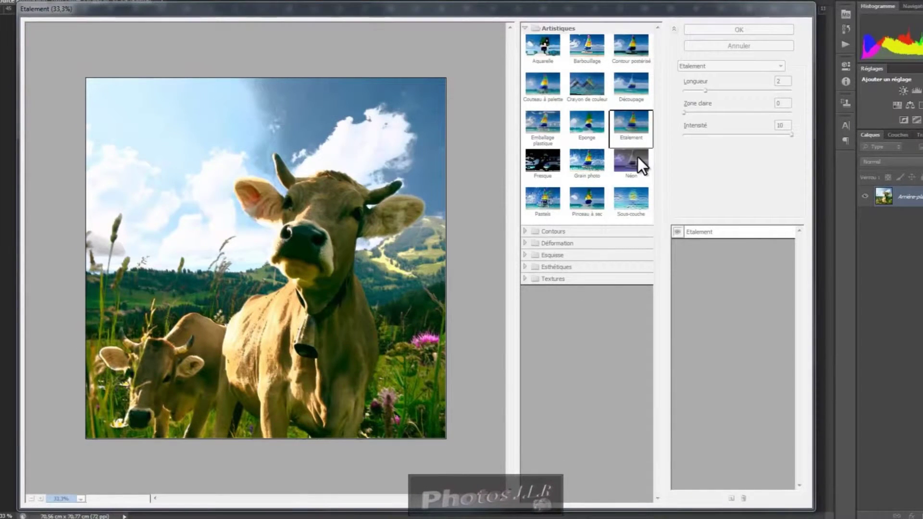
- Switch to the Fresque filter and lower both Epaisseur and Détail to 0
click(541, 161)
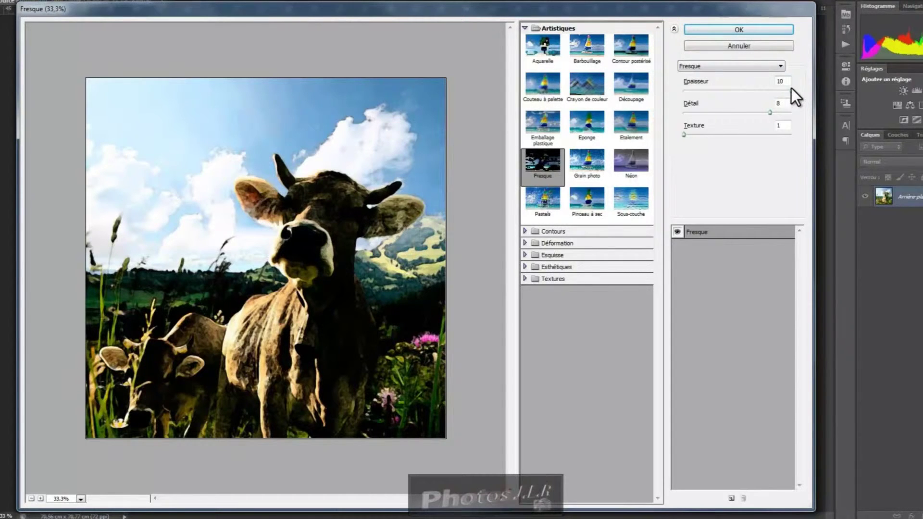
drag(793, 89, 678, 88)
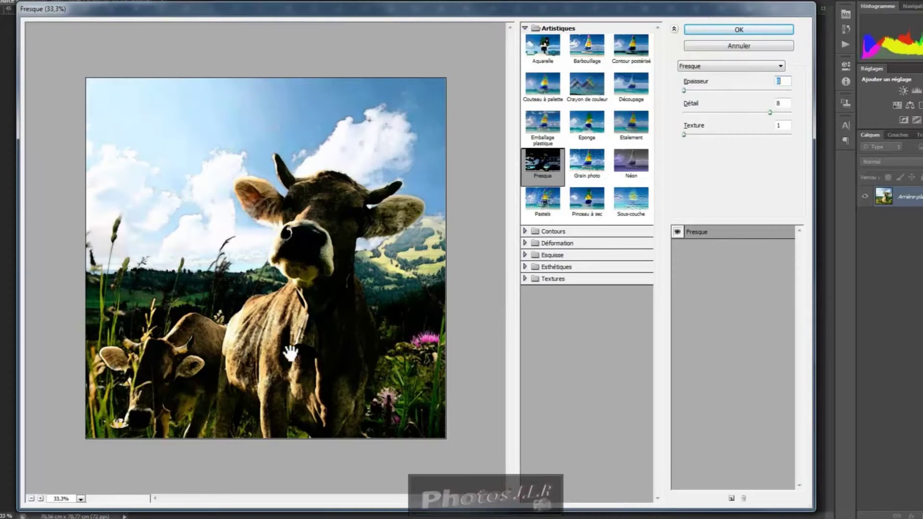
click(770, 112)
drag(761, 113, 681, 113)
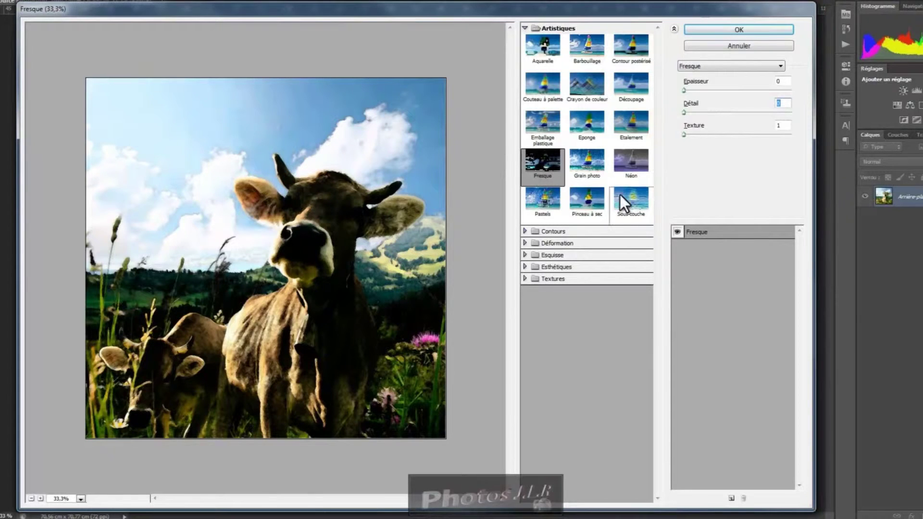
- Raise the Fresque filter's Texture to 2 and its Détail to 5
click(684, 134)
drag(711, 134, 732, 135)
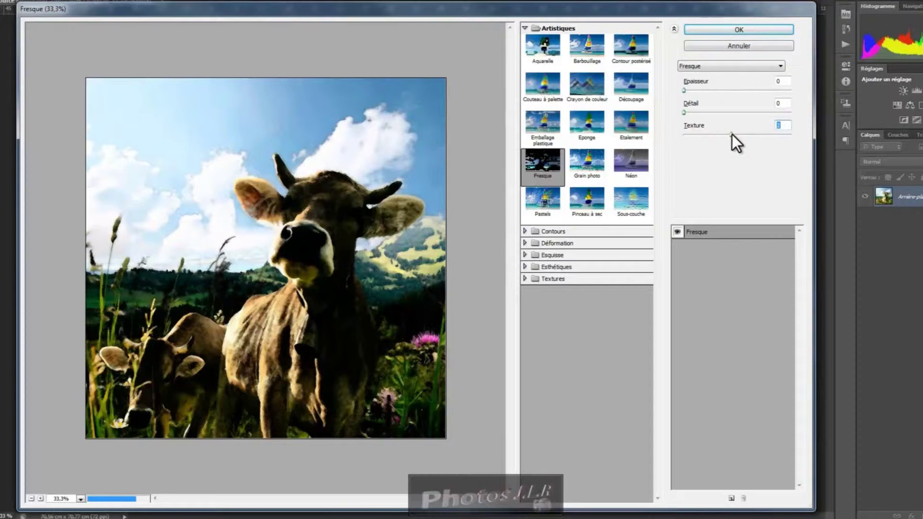
click(717, 112)
drag(717, 112, 734, 112)
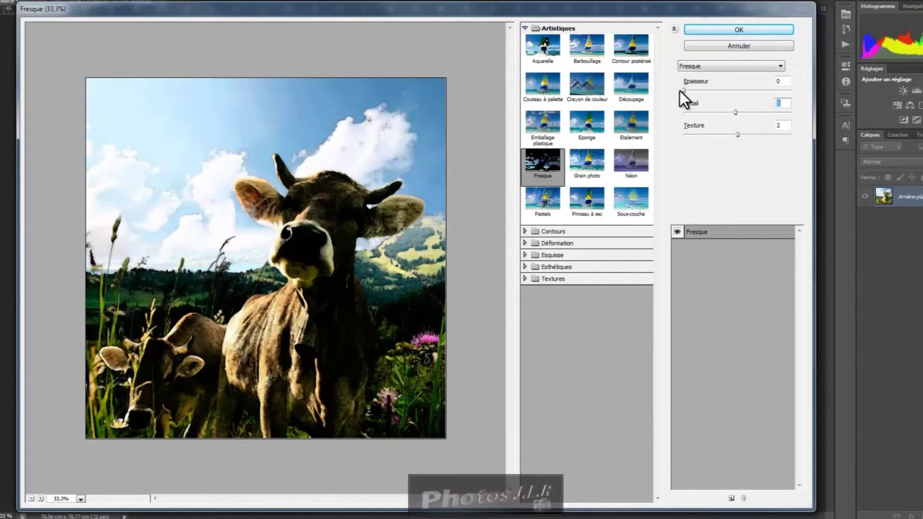
- Return Fresque's Epaisseur, Détail and Texture to their minimum values
mouse_move(684, 91)
mouse_down()
mouse_move(800, 91)
mouse_move(669, 92)
mouse_up()
drag(737, 112, 684, 113)
drag(737, 134, 673, 135)
- Switch to the Grain photo filter, try Grain at 16, and settle on Grain 10, Zones claires 10 and Intensité 5
click(583, 172)
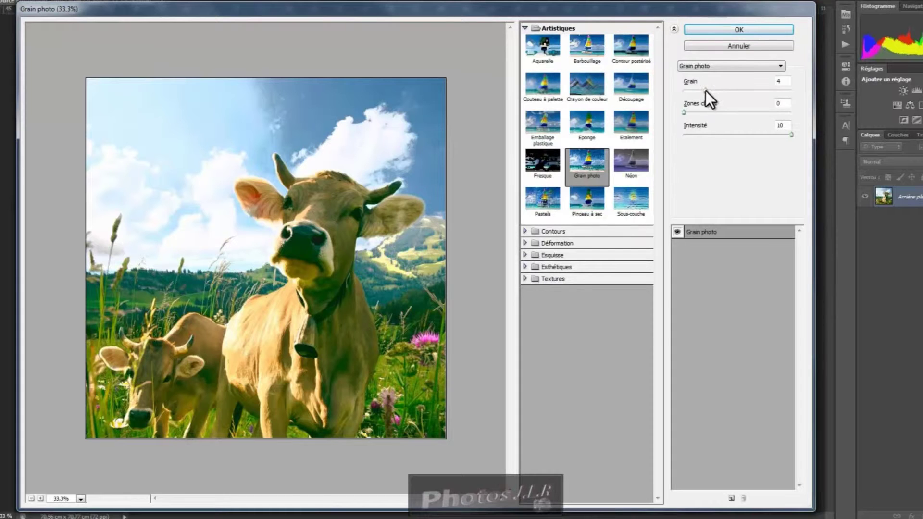
drag(705, 91, 769, 94)
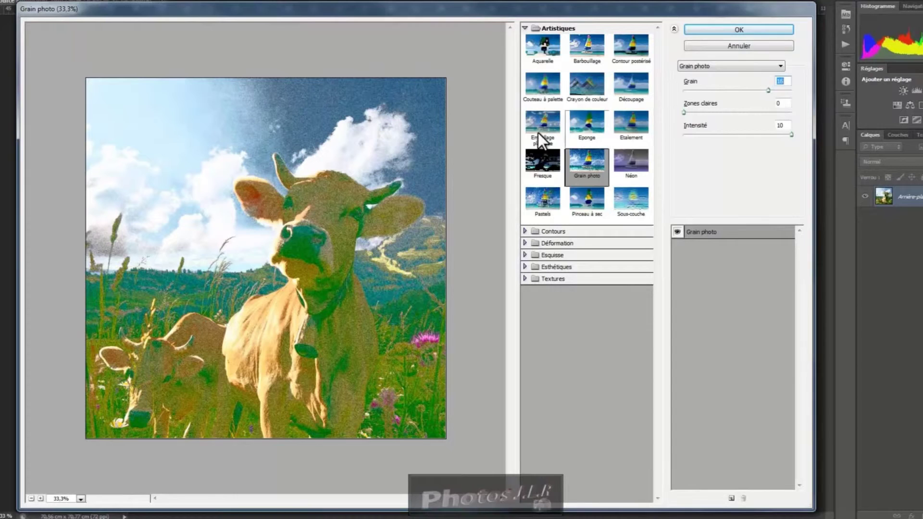
drag(683, 113, 731, 113)
drag(791, 134, 737, 134)
click(733, 113)
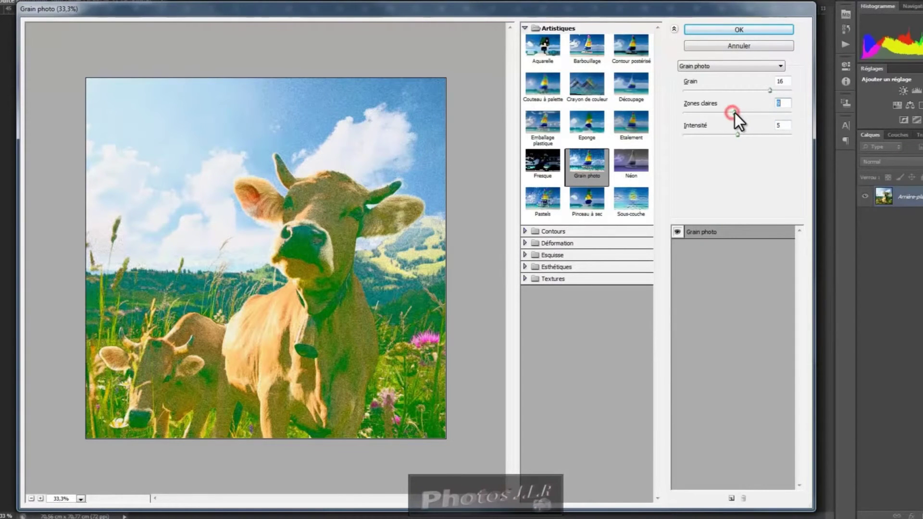
click(737, 135)
drag(732, 114, 739, 90)
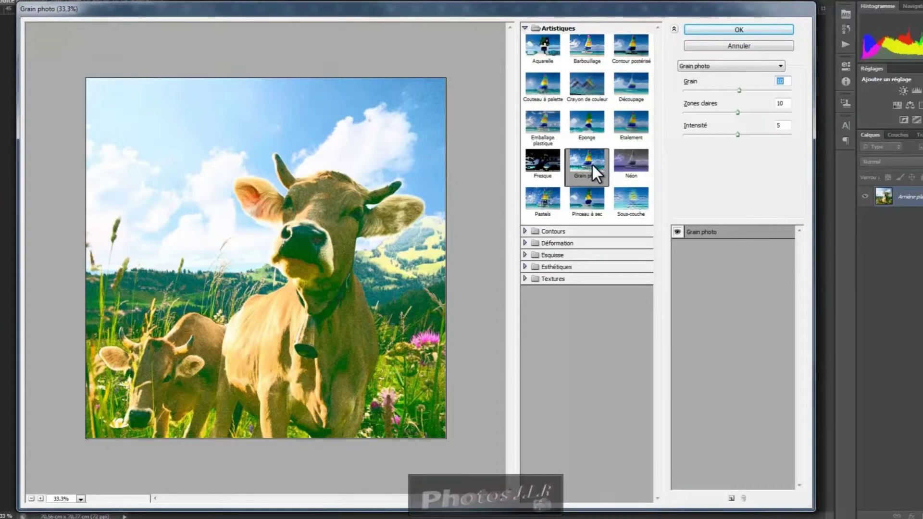
- Switch to the Néon filter, compare Taille at 24 and -24, and set it to -3
click(633, 159)
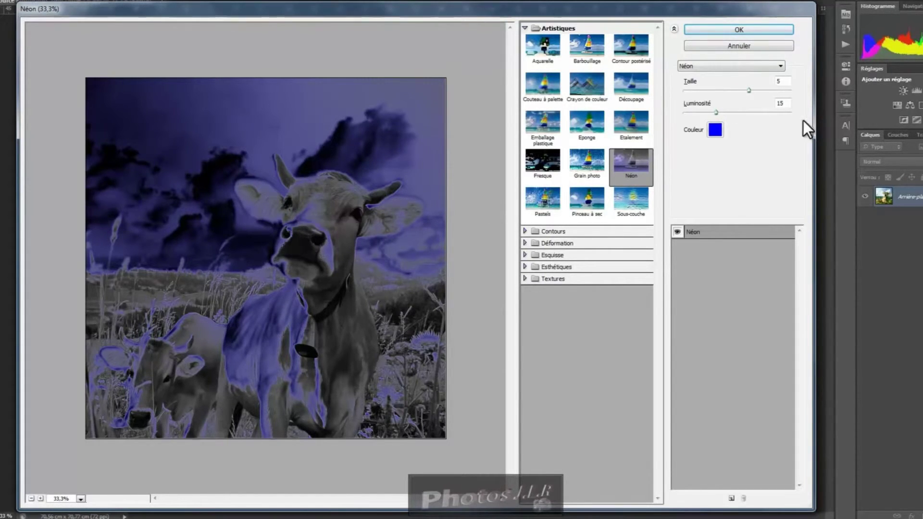
drag(749, 91, 797, 93)
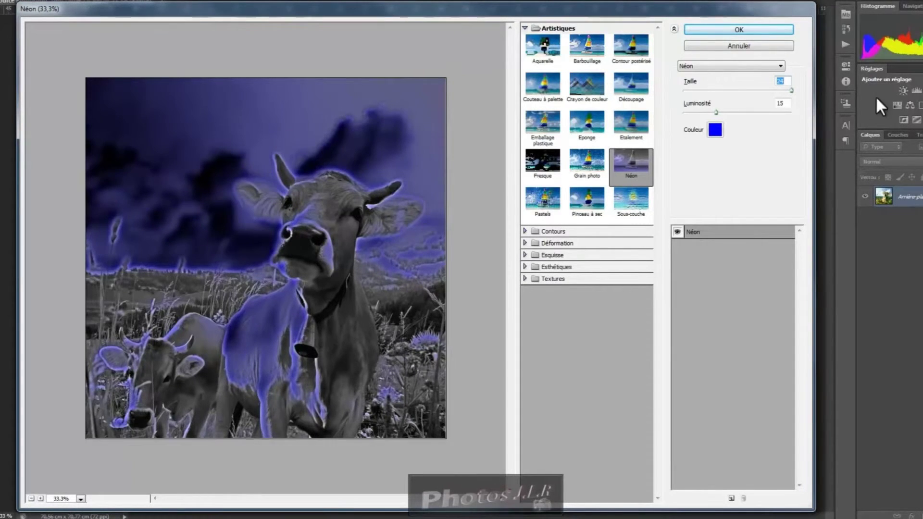
drag(791, 90, 676, 96)
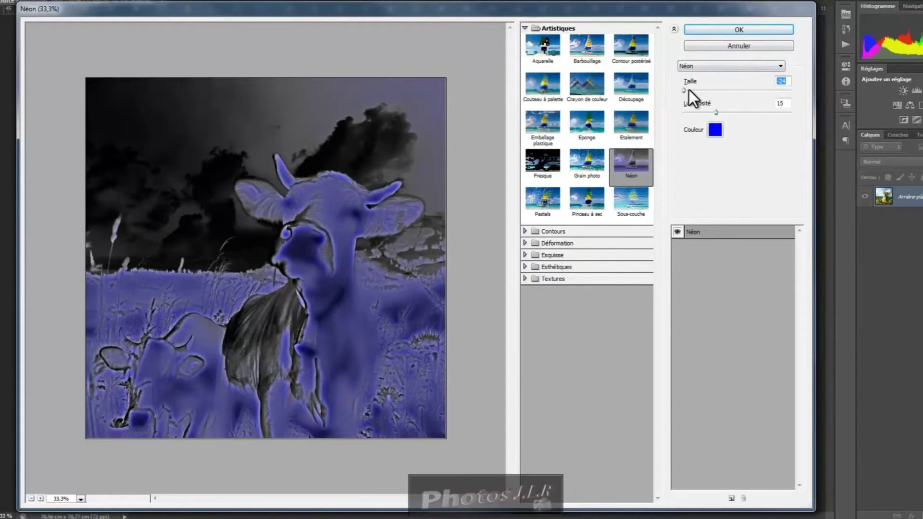
drag(683, 90, 732, 89)
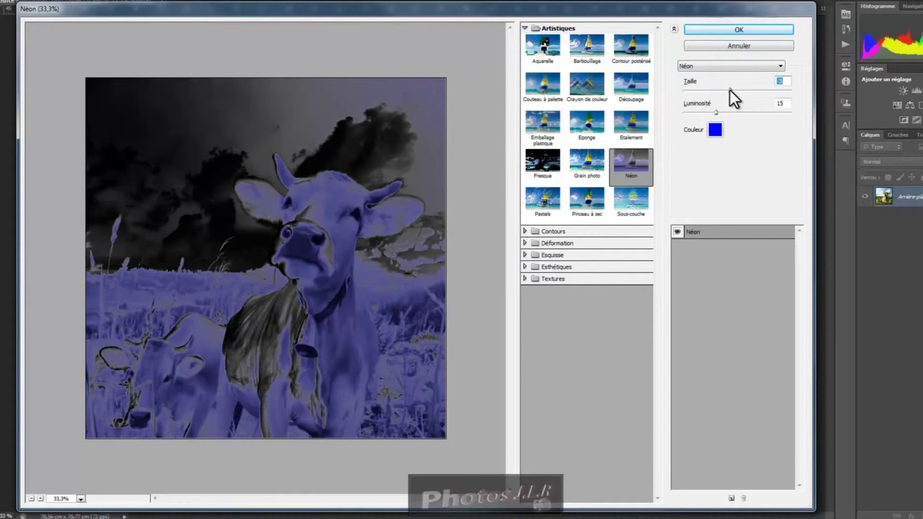
- Try the Néon filter's Luminosité at 50, and set it to 25
drag(715, 112, 789, 113)
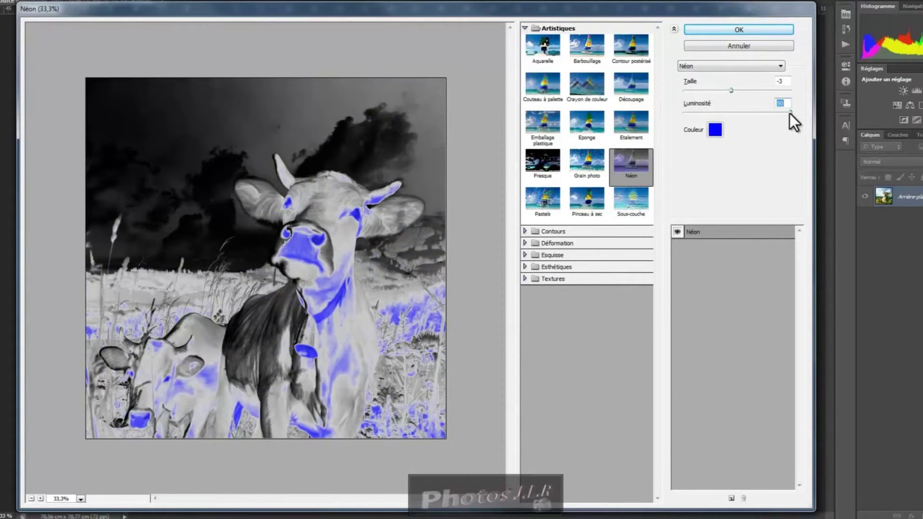
drag(791, 112, 780, 114)
drag(720, 113, 739, 112)
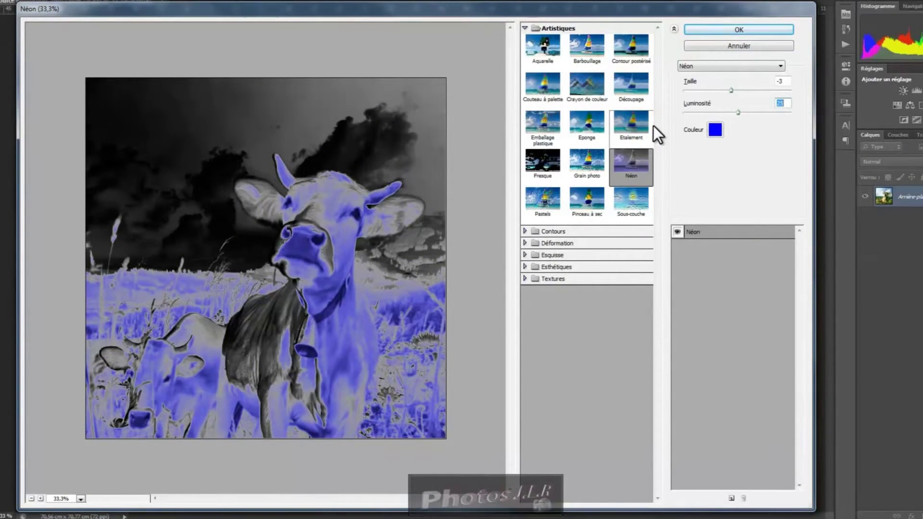
- Change Néon's glow colour to pale yellow f5f6bd, and set Luminosité to 31 and Taille to 1
click(716, 129)
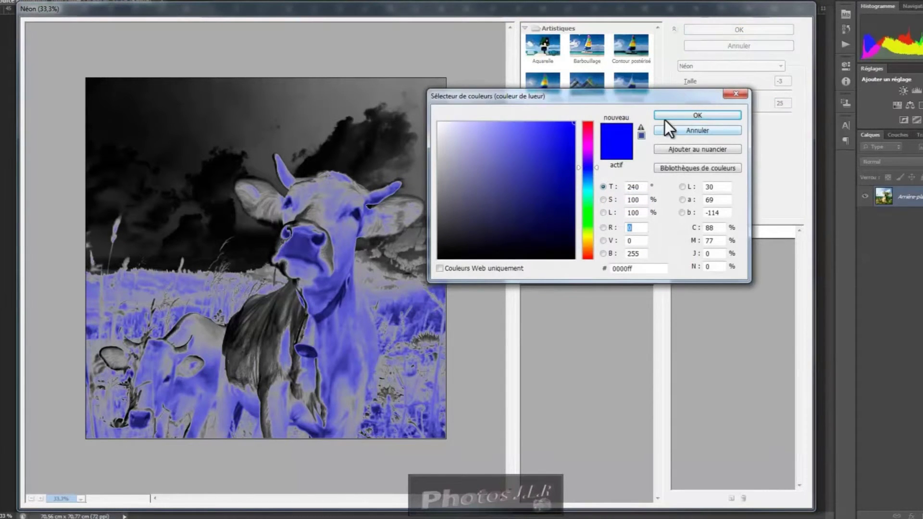
drag(609, 99, 628, 98)
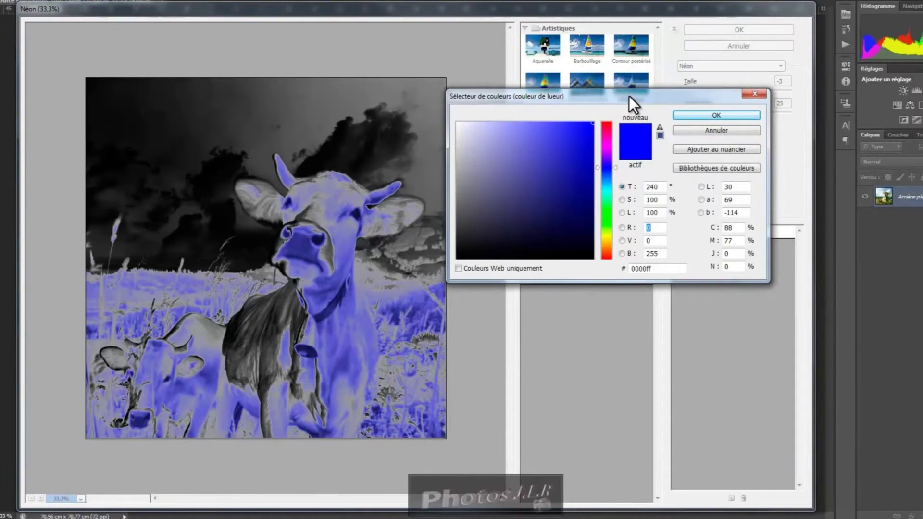
click(610, 236)
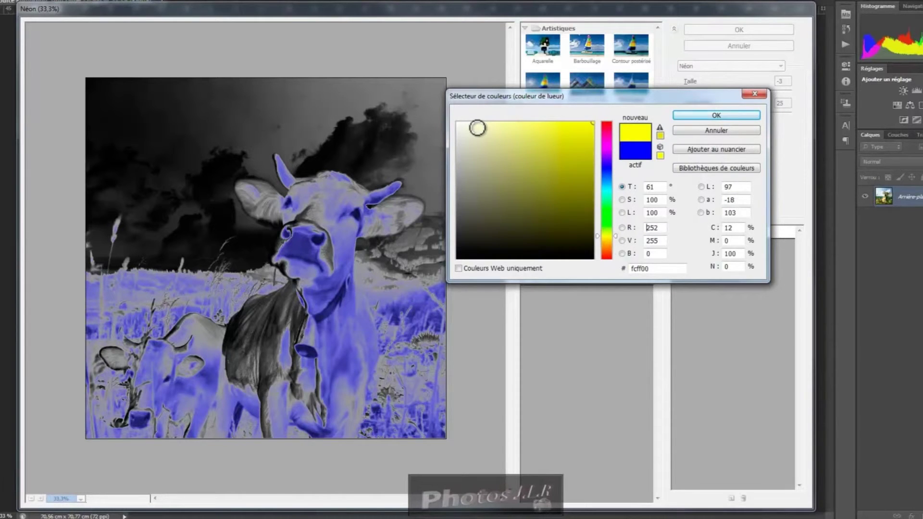
click(478, 127)
drag(477, 127, 487, 127)
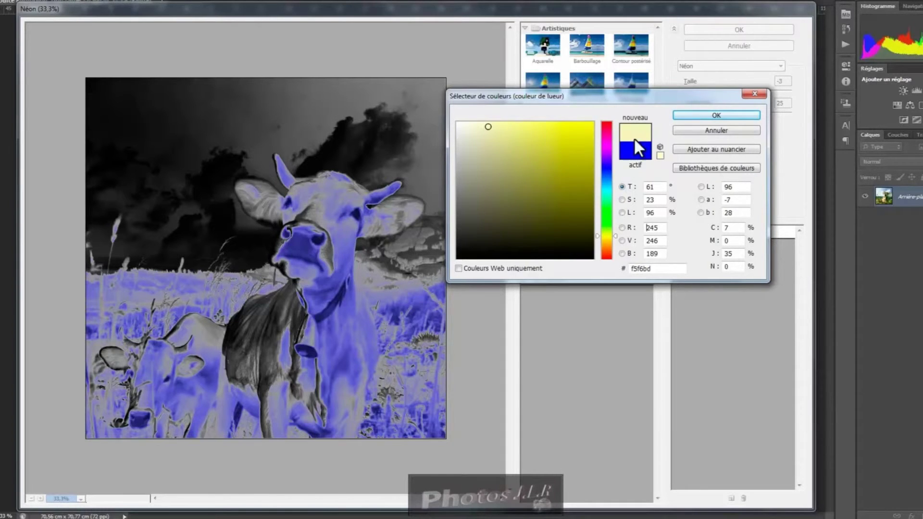
click(727, 114)
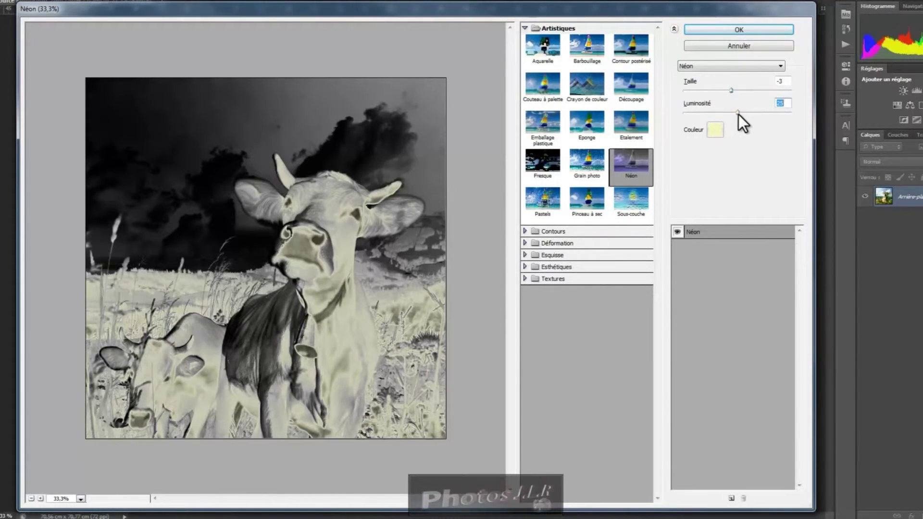
drag(738, 112, 741, 93)
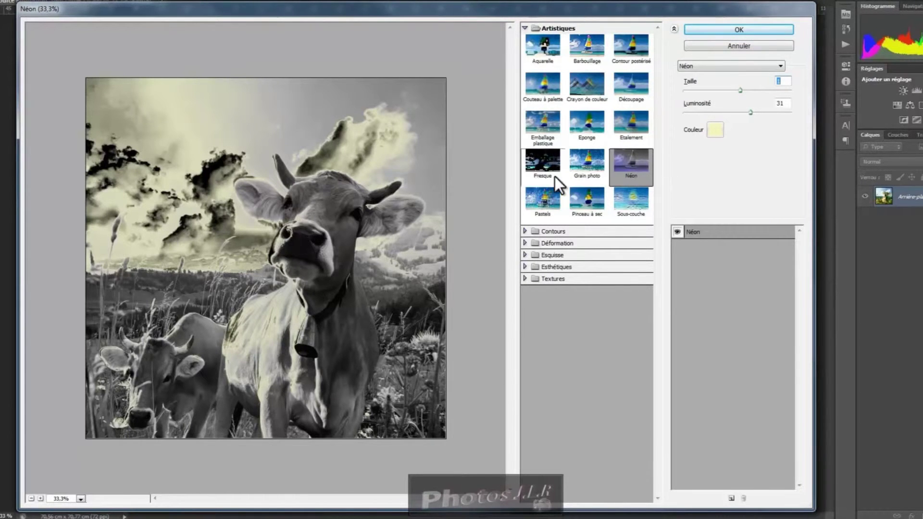
- Switch to the Pastels filter, try Longueur at 40, and set it to 18
click(546, 200)
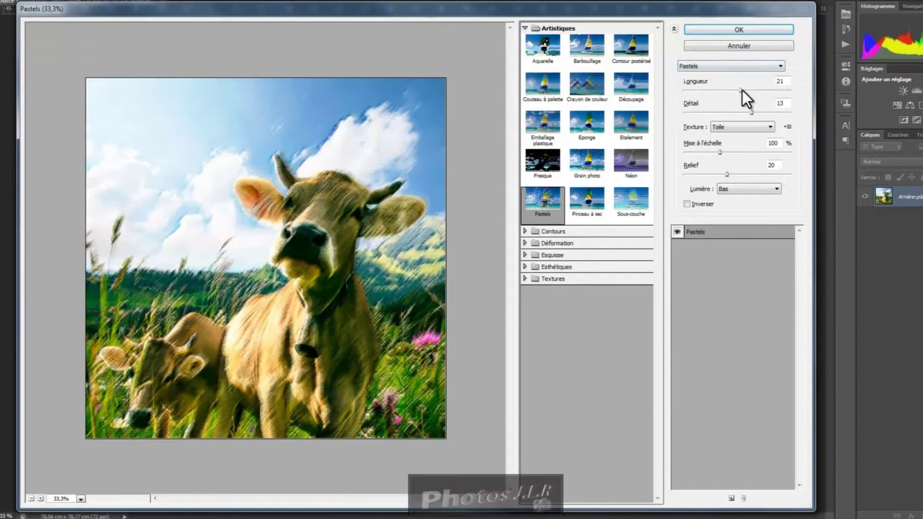
drag(738, 90, 786, 92)
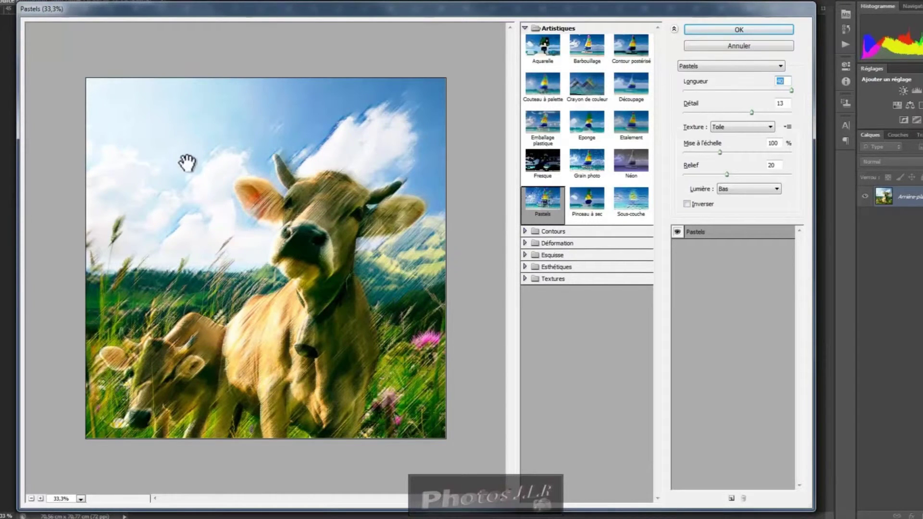
drag(792, 90, 741, 90)
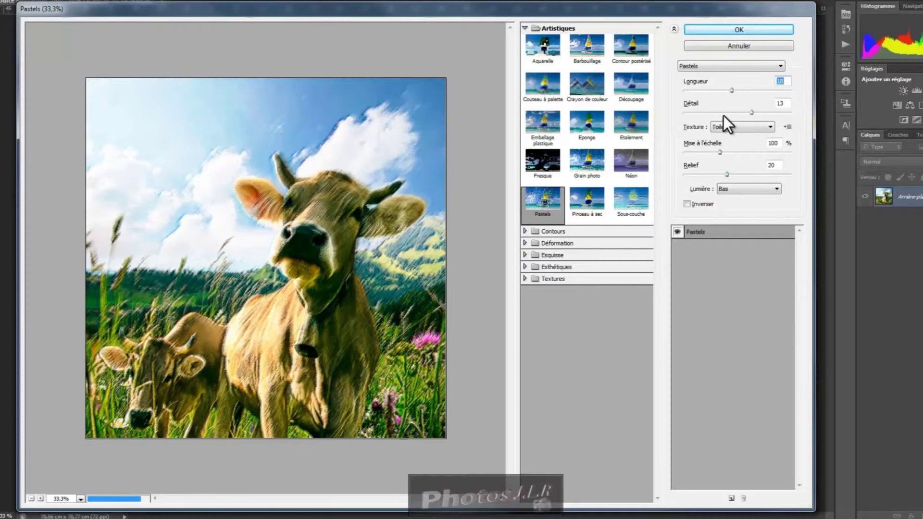
- Compare the Pastels filter's Détail at 1 and 20, and set it to 11
click(752, 112)
drag(752, 111, 676, 113)
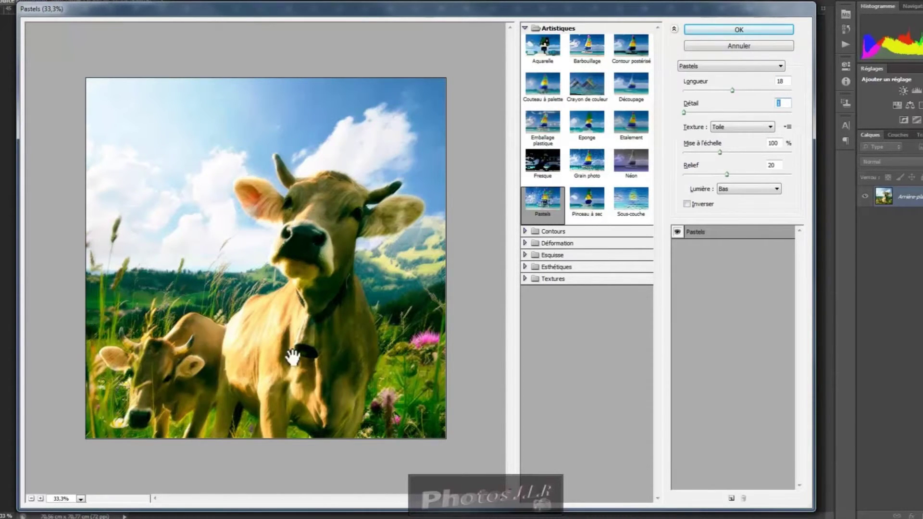
drag(684, 113, 752, 112)
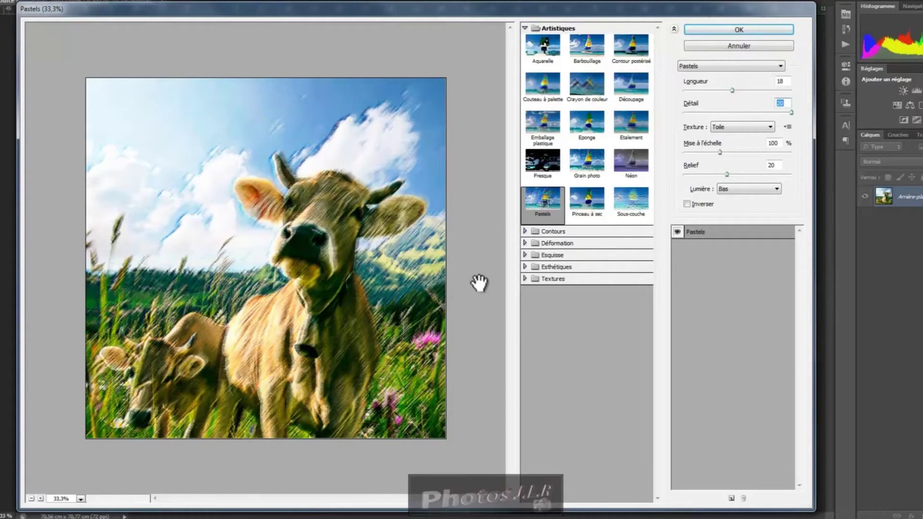
drag(790, 113, 739, 113)
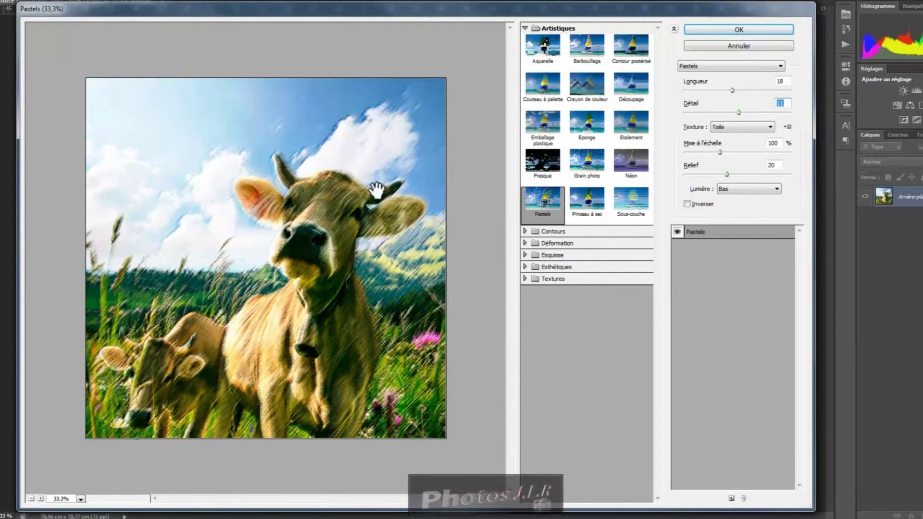
- Compare the Brique, Sac and Toile textures of the Pastels filter on the enlarged preview, and choose Grès
click(771, 127)
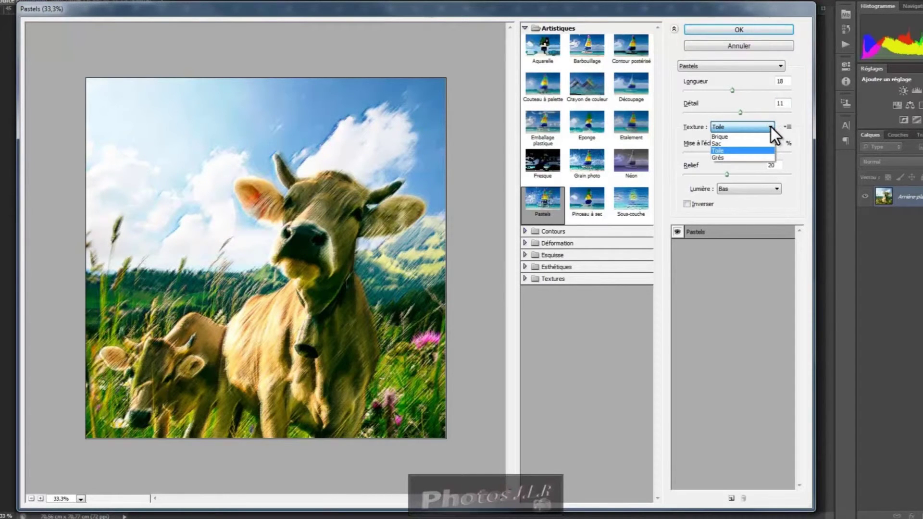
click(722, 137)
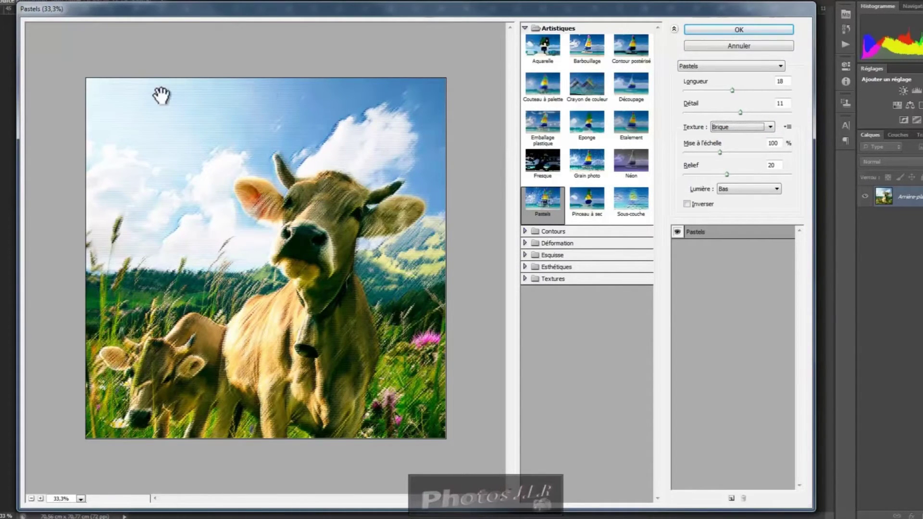
click(770, 127)
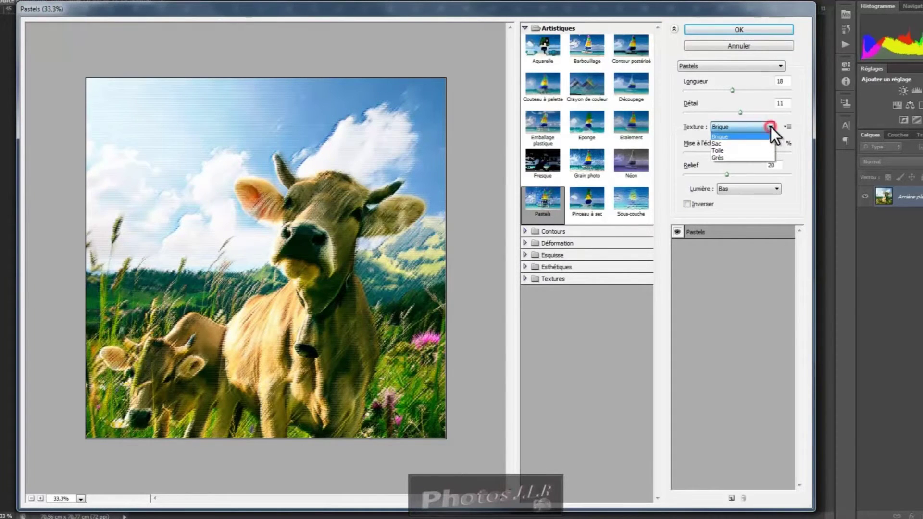
click(719, 143)
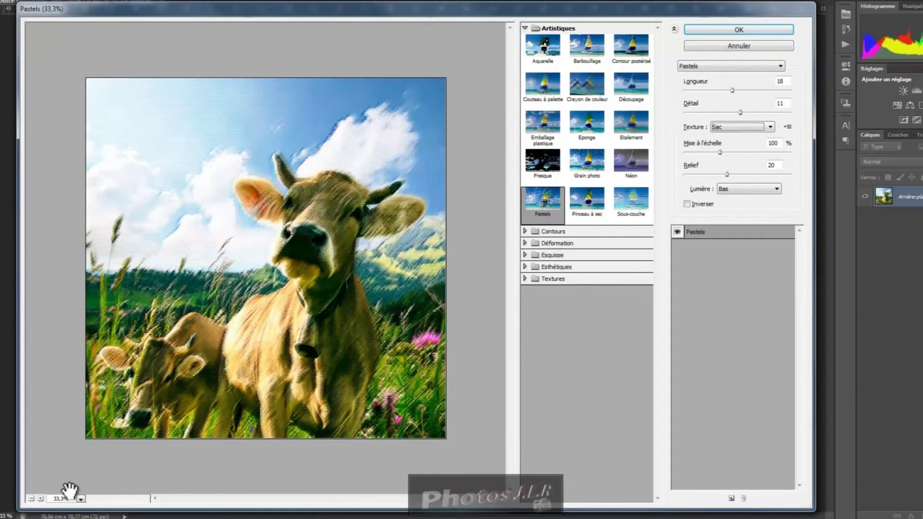
click(41, 499)
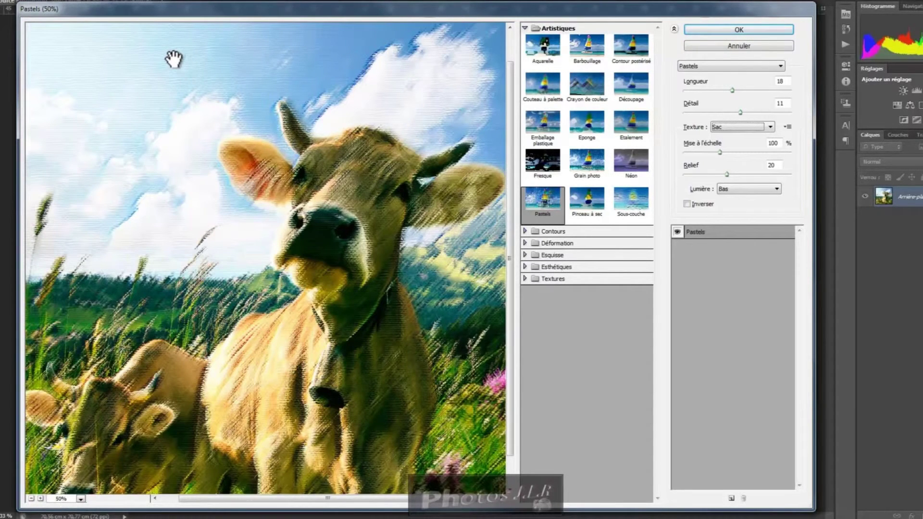
click(771, 127)
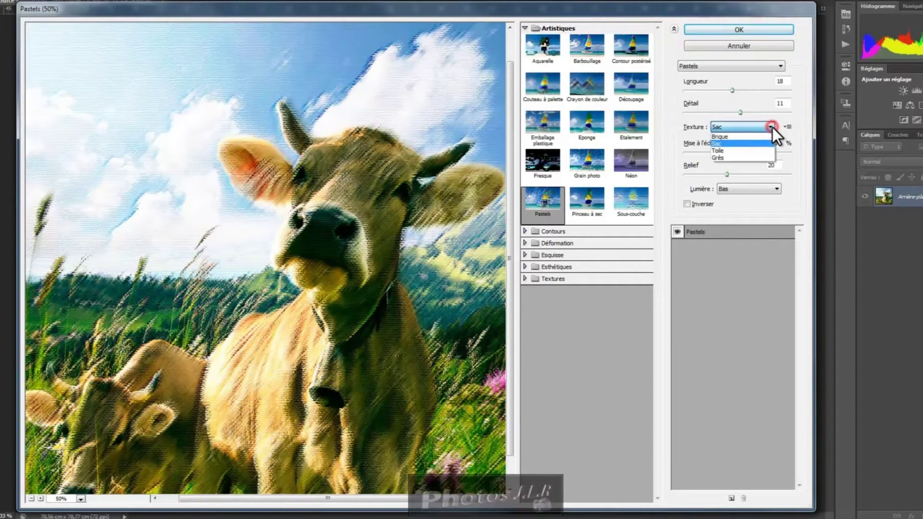
click(720, 153)
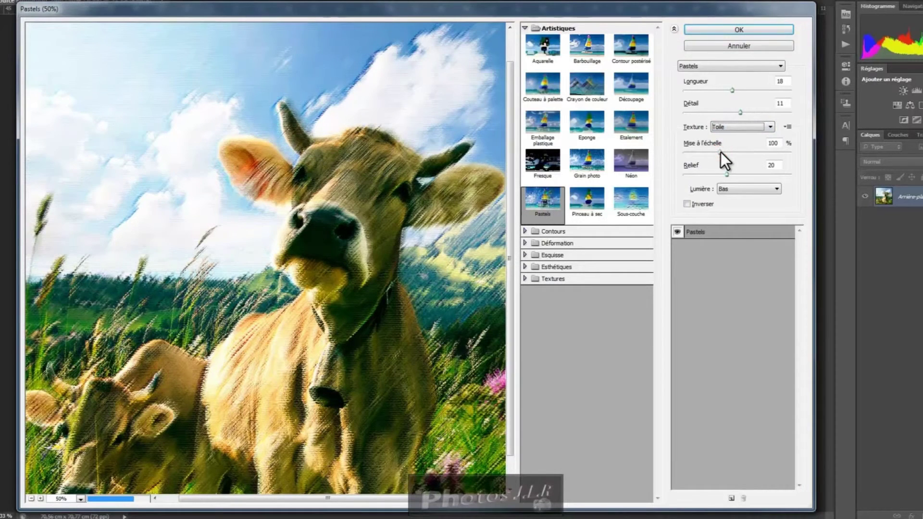
click(771, 126)
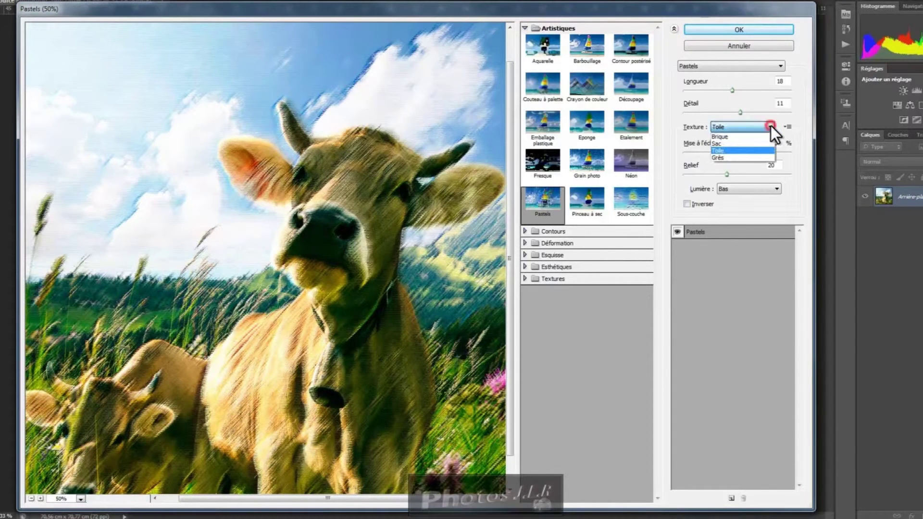
click(718, 156)
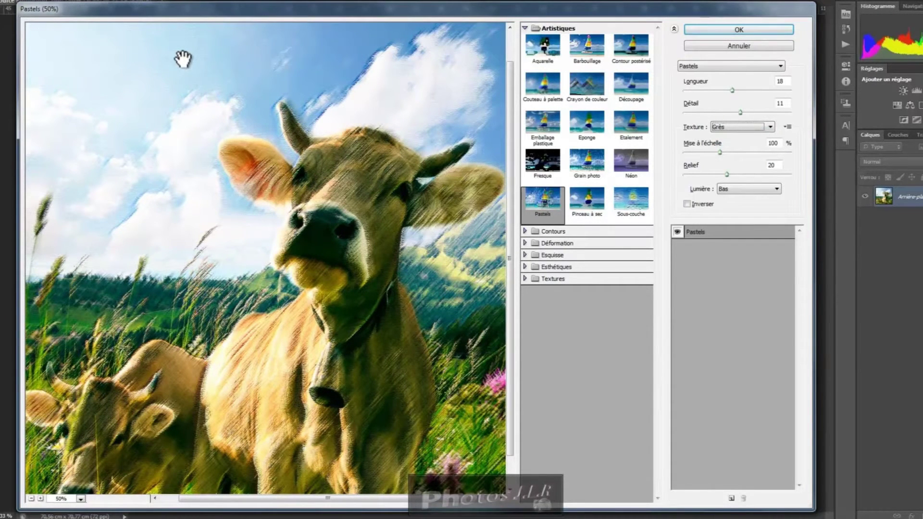
click(31, 498)
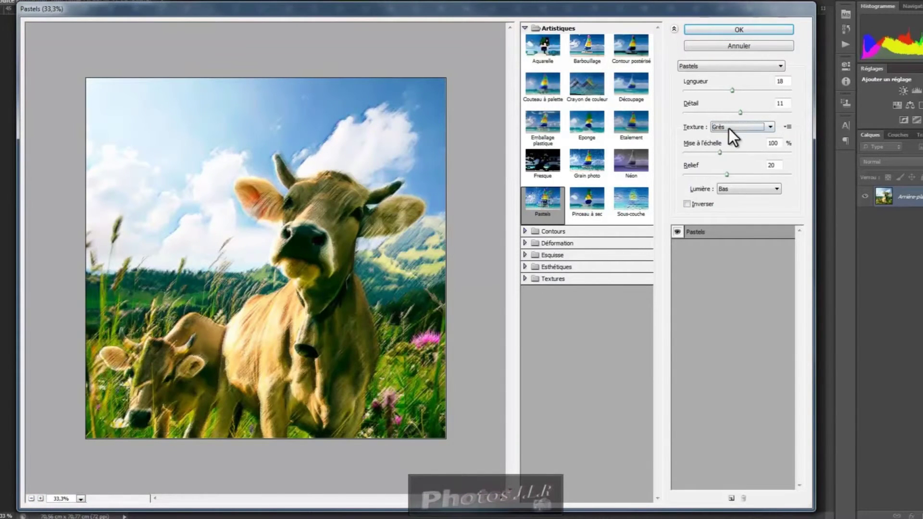
- Set the Pastels texture's Mise à l'échelle to 113 %, try Relief at 2 and 22, and settle on 25
drag(721, 150, 688, 174)
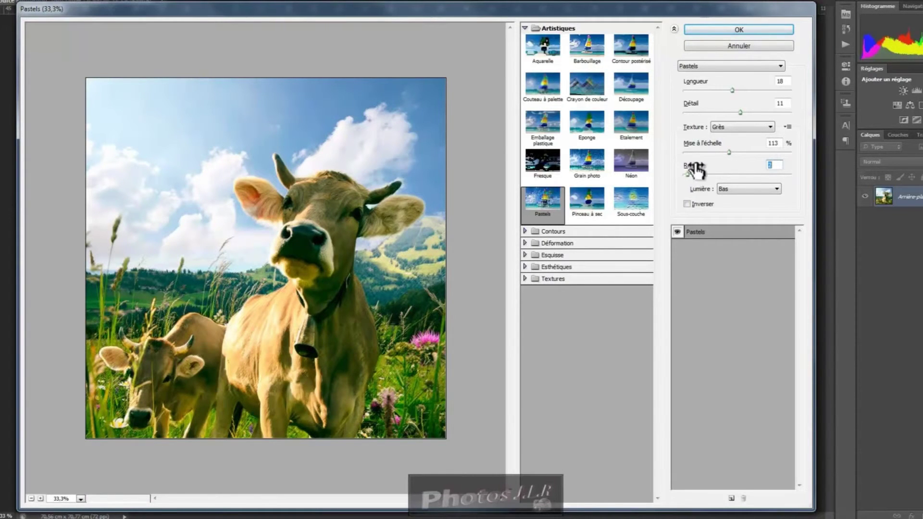
drag(689, 175, 739, 177)
drag(738, 175, 733, 177)
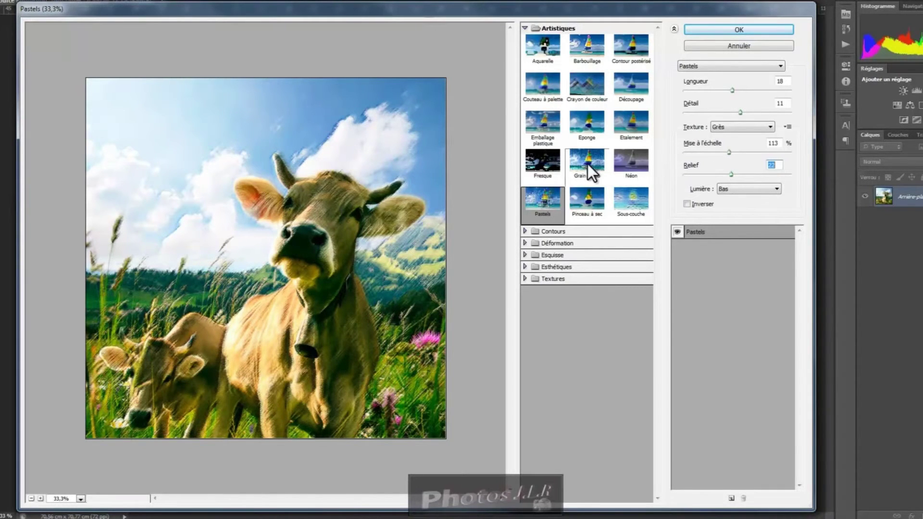
drag(732, 174, 717, 174)
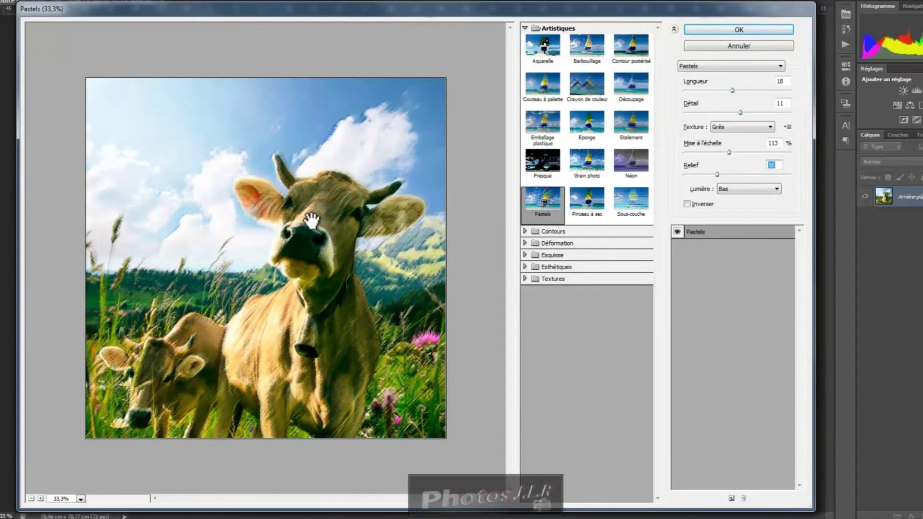
drag(717, 174, 712, 175)
drag(713, 176, 739, 175)
- Try Haut gauche as the Pastels light direction, raise Relief to 46, and settle on Bas gauche with Inverser enabled
click(778, 188)
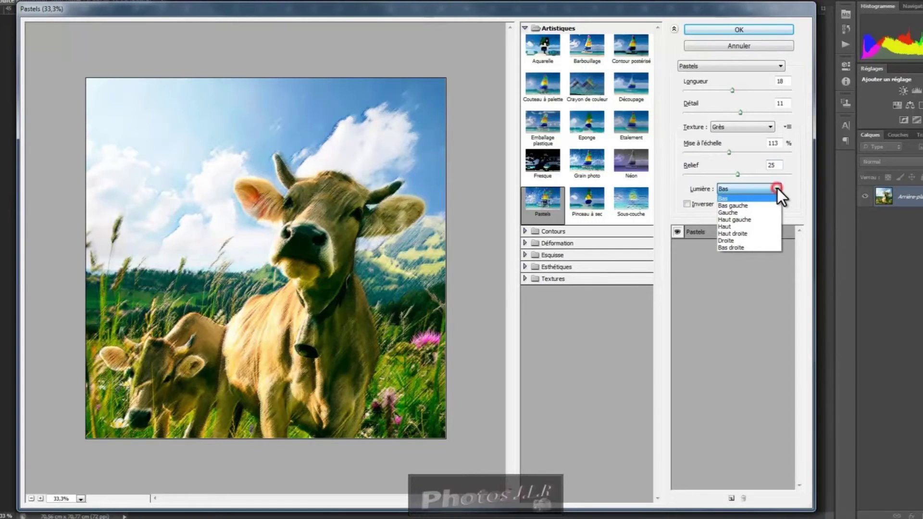
click(730, 220)
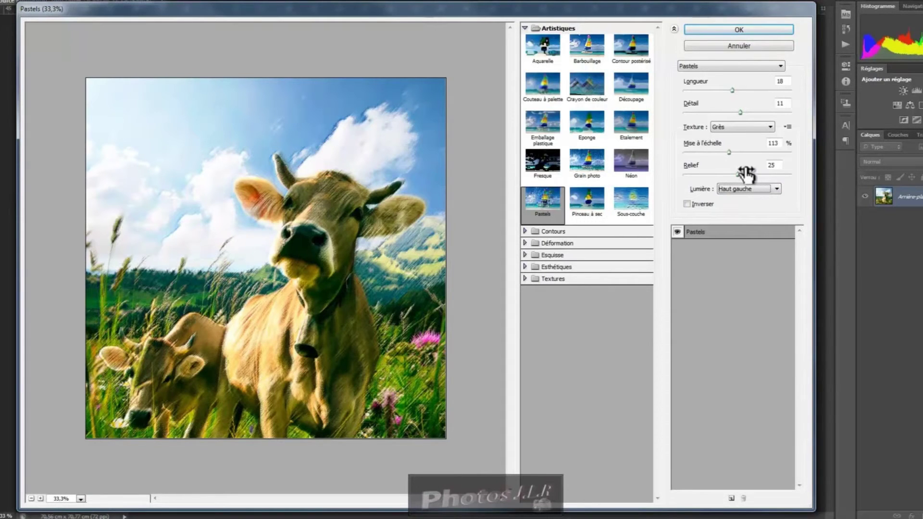
drag(738, 175, 782, 176)
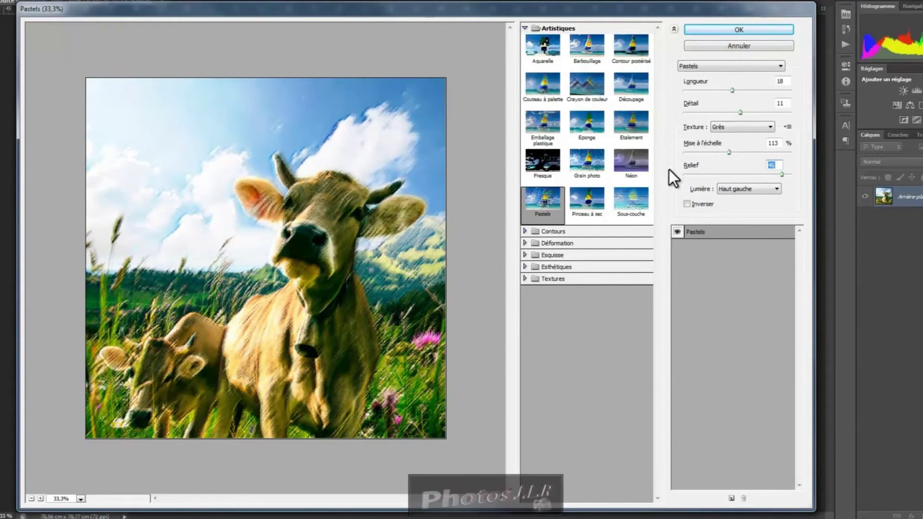
click(778, 189)
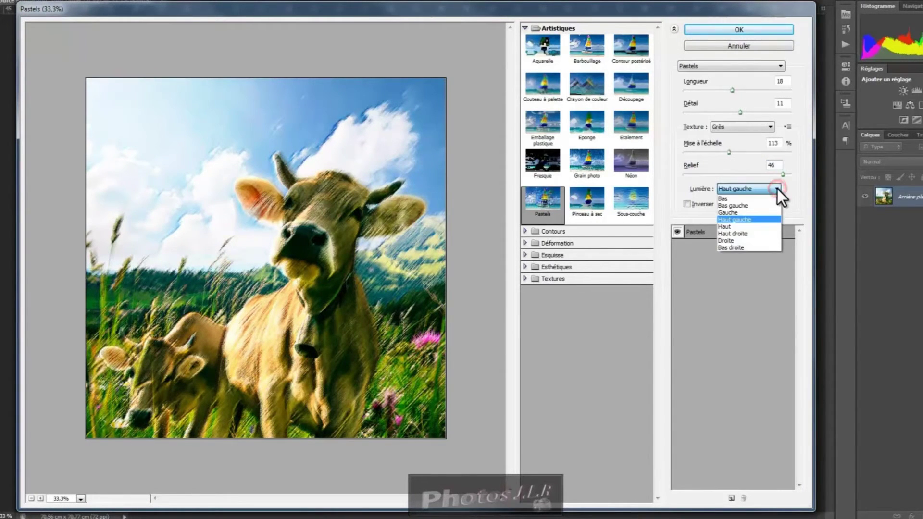
click(733, 205)
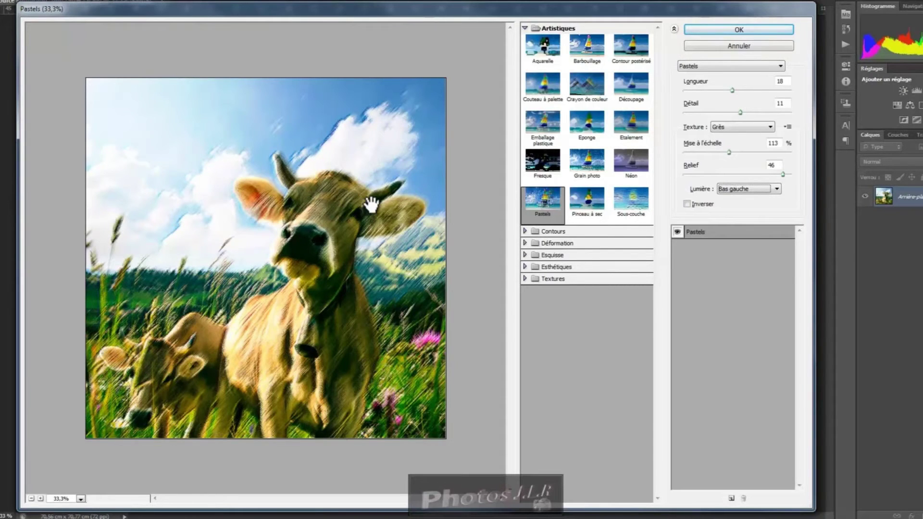
click(687, 204)
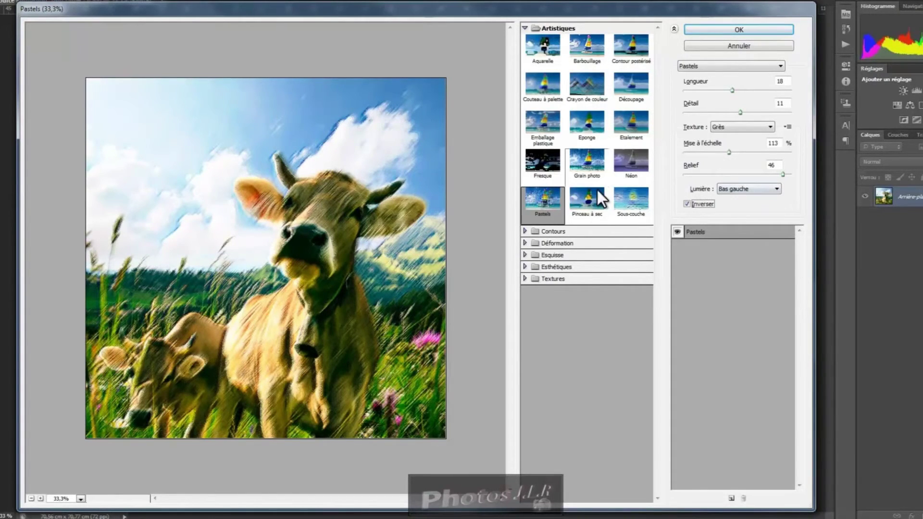
- Switch to the Pinceau à sec filter, compare Epaisseur at 10 and 0, and set Epaisseur to 5 and Détail to 10
click(586, 200)
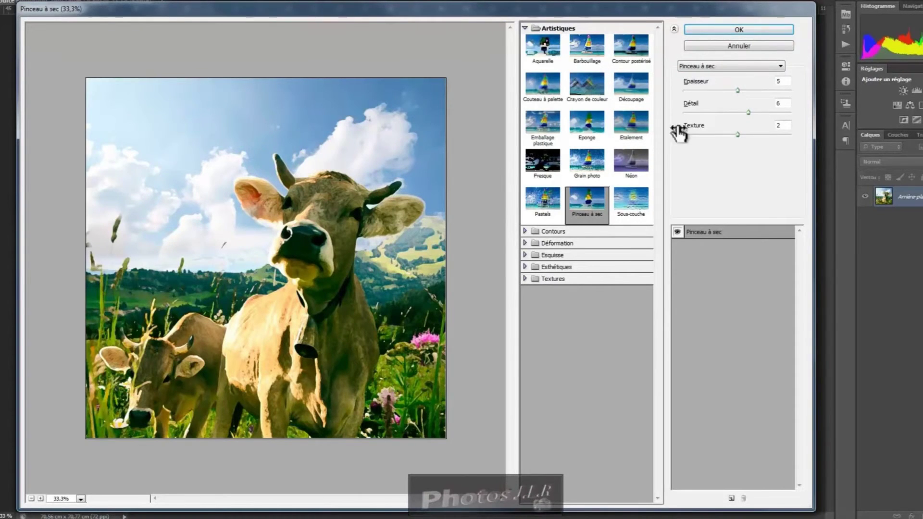
drag(738, 90, 795, 90)
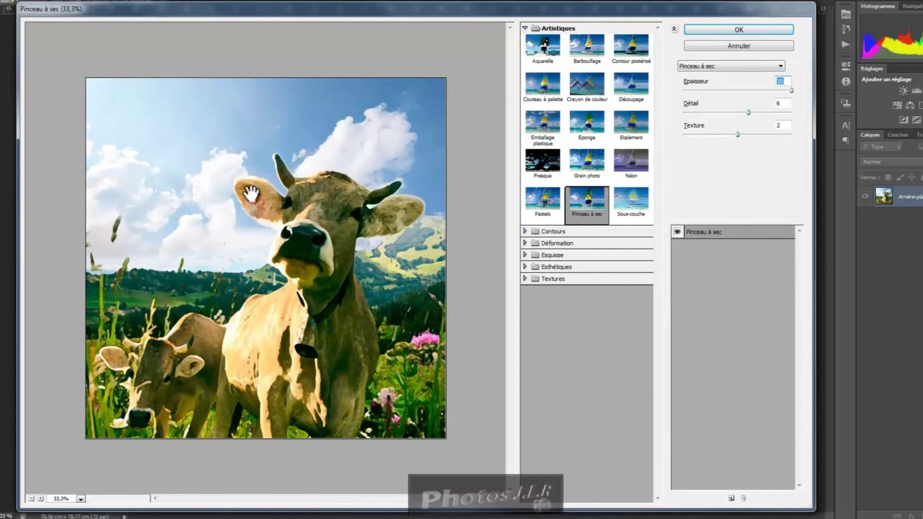
drag(795, 92, 678, 90)
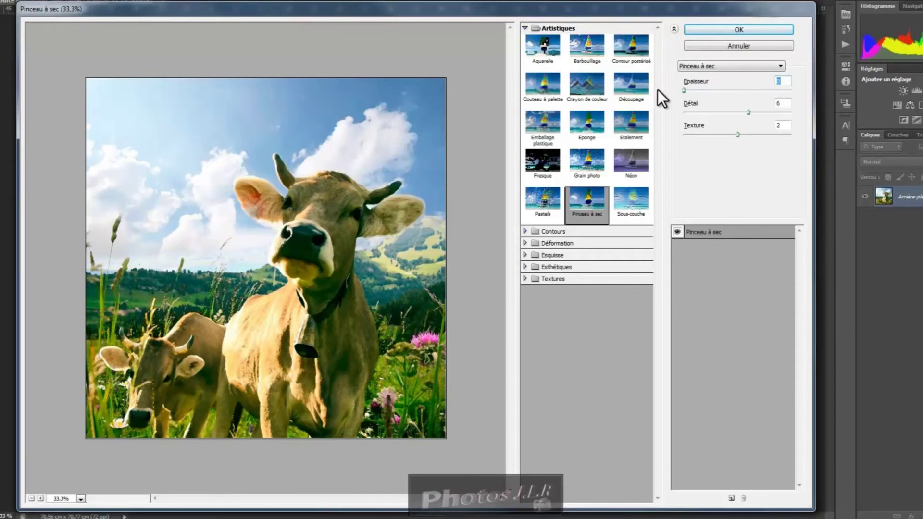
drag(685, 91, 797, 93)
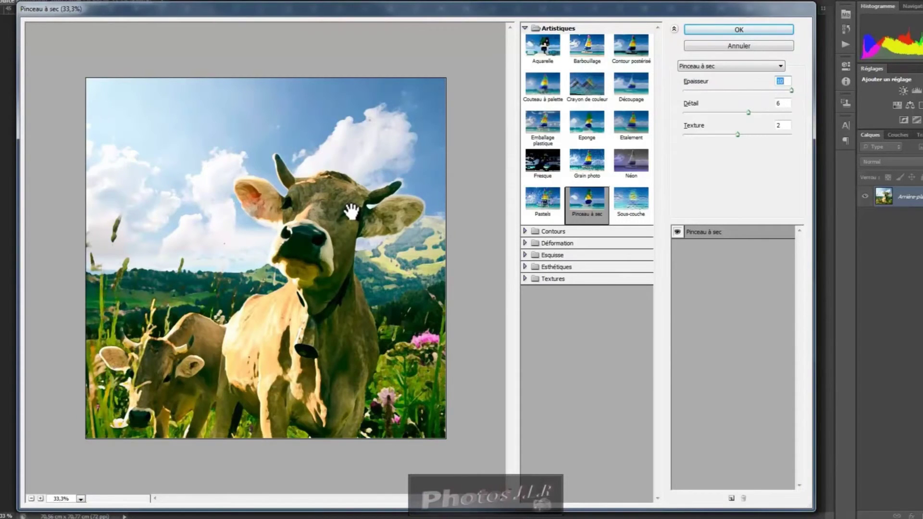
drag(792, 90, 796, 114)
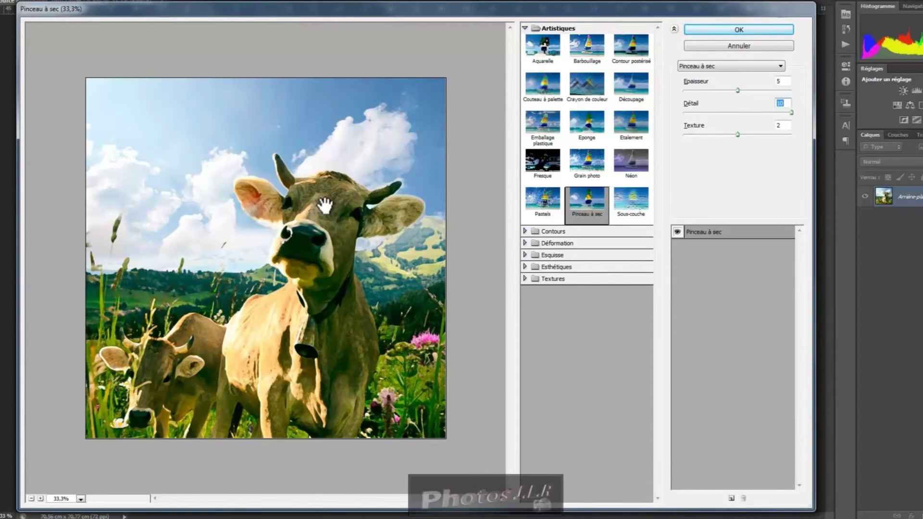
- Try Pinceau à sec with Détail at 0 and Texture at 3 and 1, and settle on Détail 5 and Texture 2
drag(791, 114, 693, 113)
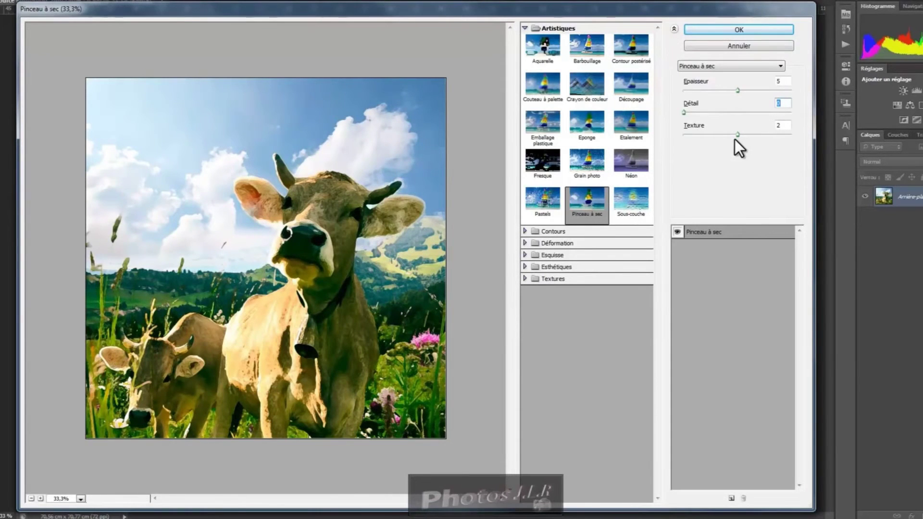
drag(737, 134, 806, 135)
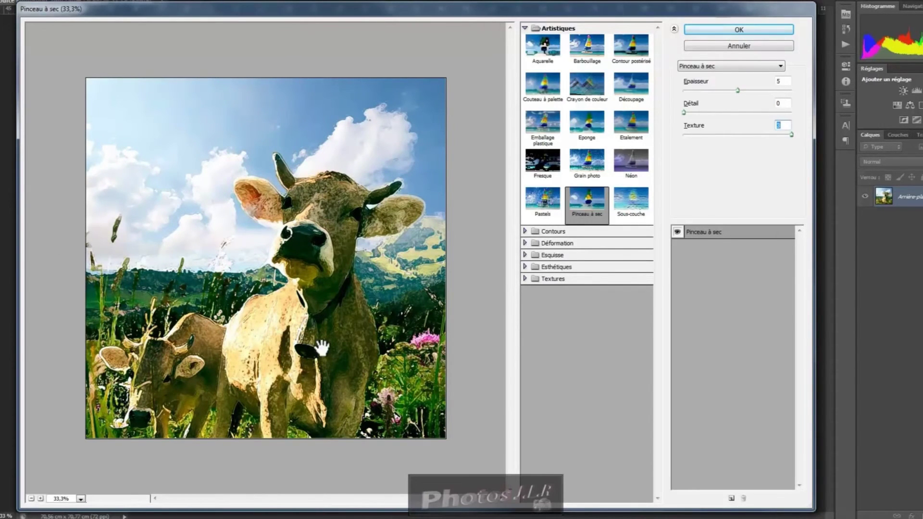
click(685, 136)
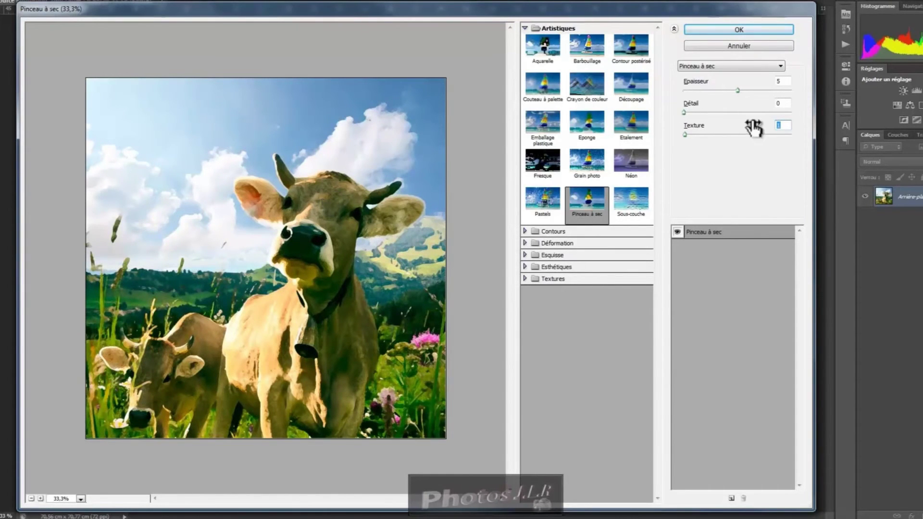
click(685, 110)
drag(685, 110, 737, 110)
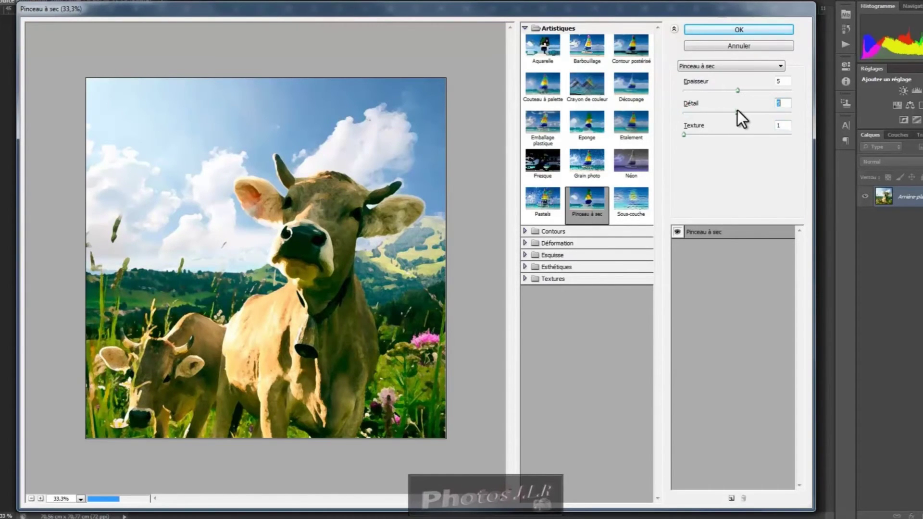
drag(685, 134, 741, 135)
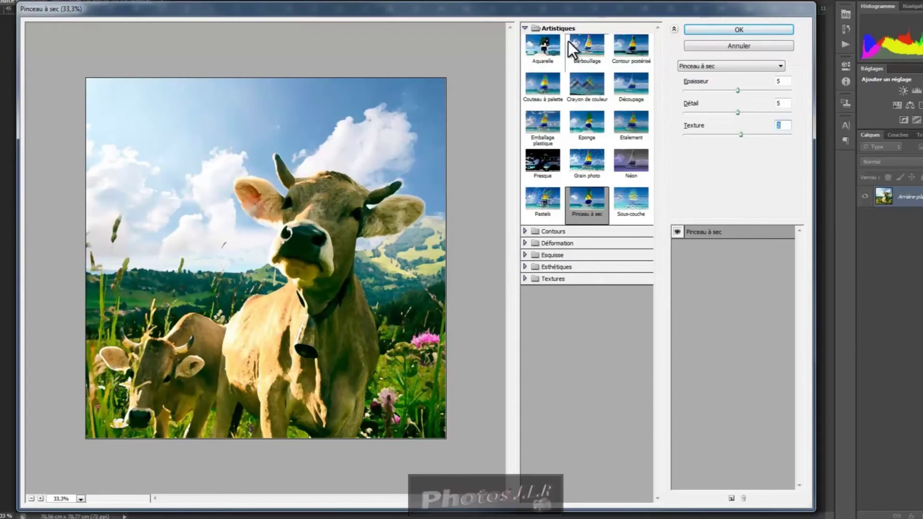
- Switch to the Sous-couche filter, try higher Epaisseur values, and set both Epaisseur and Etendue to 0
click(631, 202)
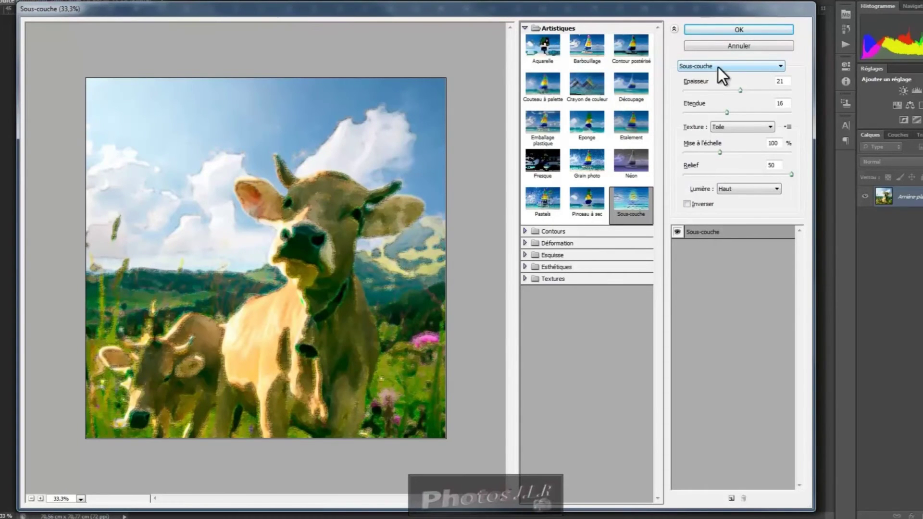
click(781, 66)
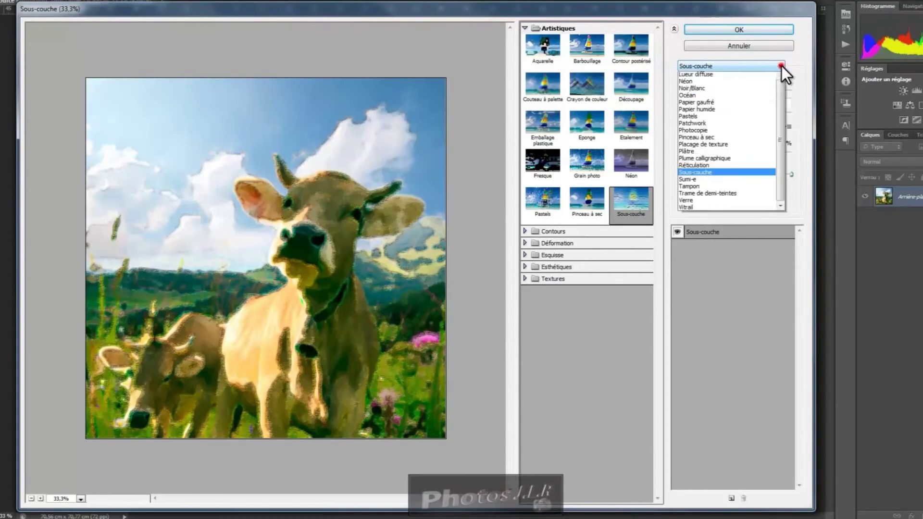
click(781, 66)
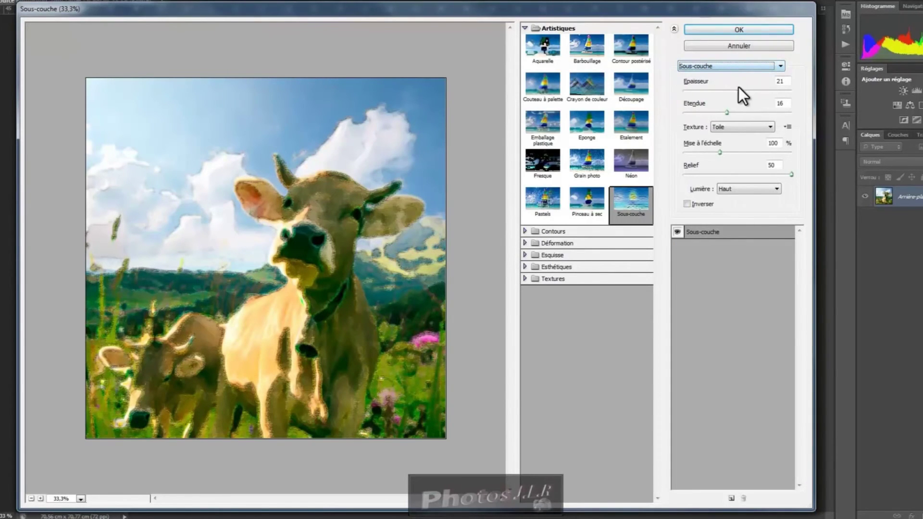
drag(740, 91, 761, 90)
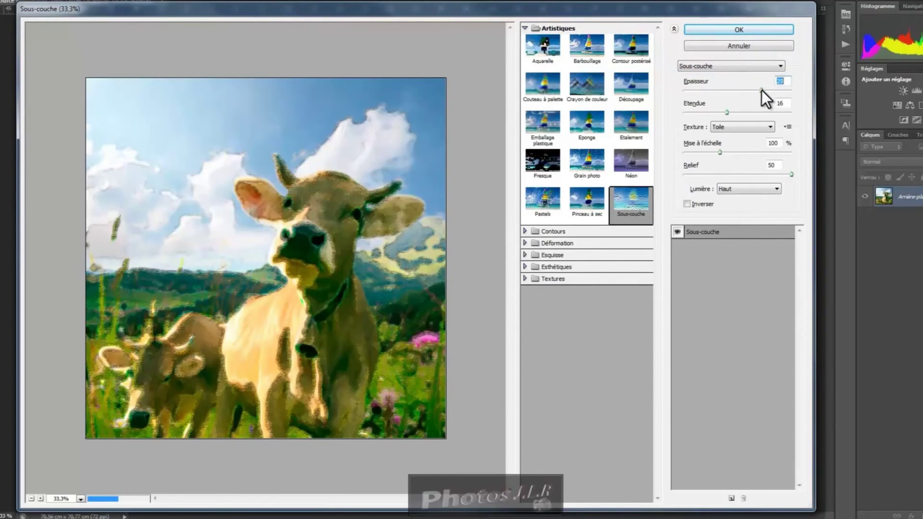
click(790, 90)
drag(788, 91, 681, 95)
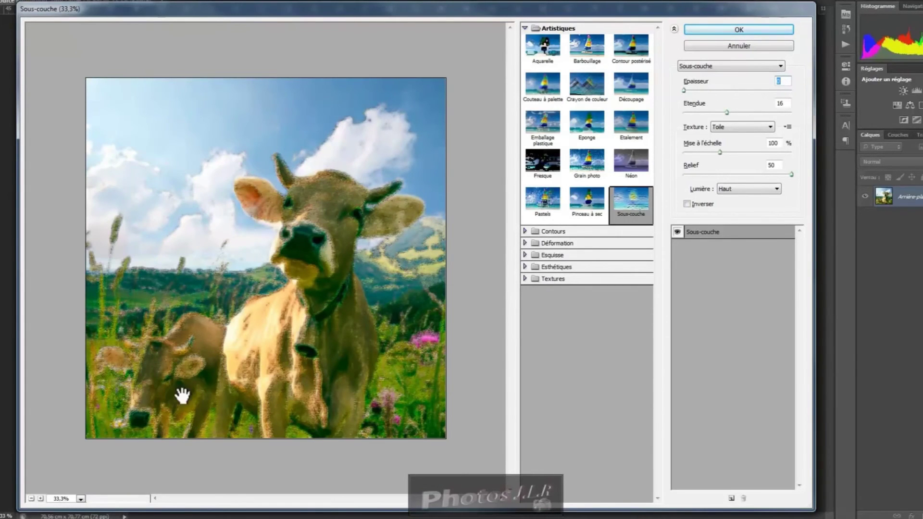
mouse_move(728, 114)
mouse_down()
mouse_move(797, 115)
mouse_move(693, 115)
mouse_up()
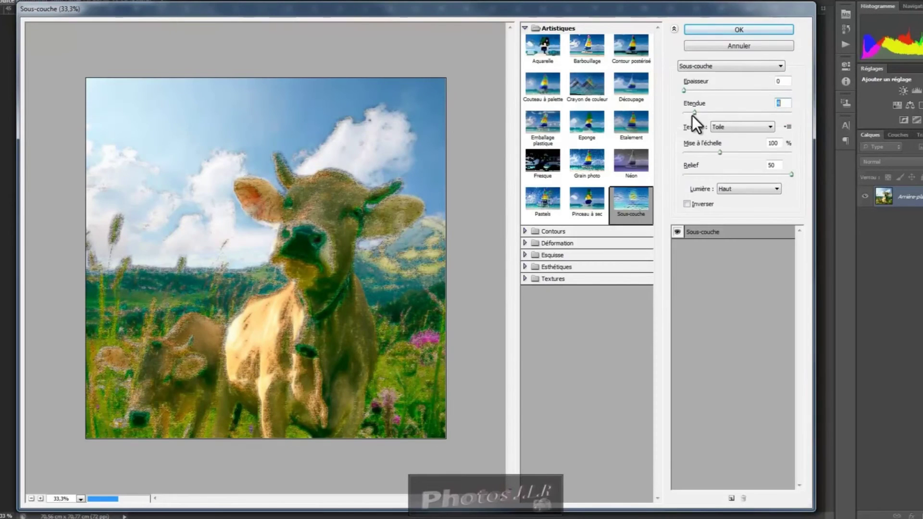
- Set the Sous-couche texture's Mise à l'échelle to 160 % and Relief to 19, reviewing the Texture and Lumière options
click(787, 126)
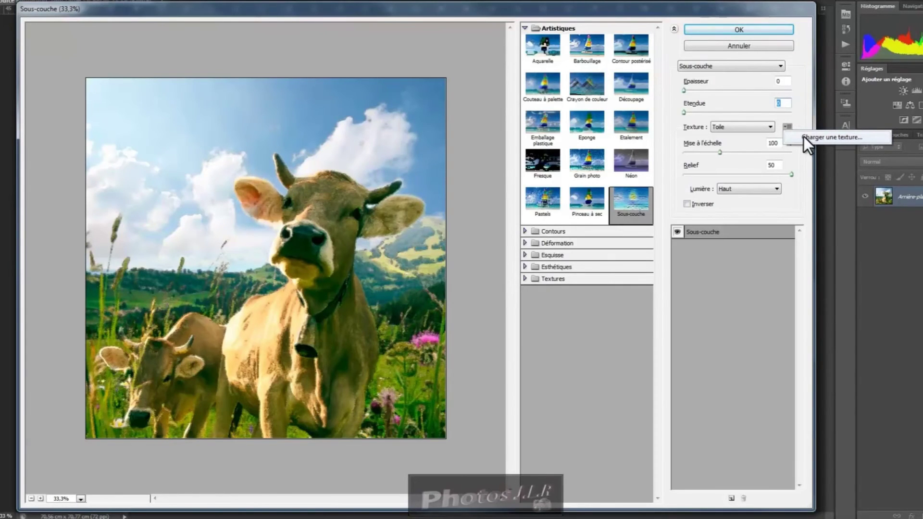
click(771, 128)
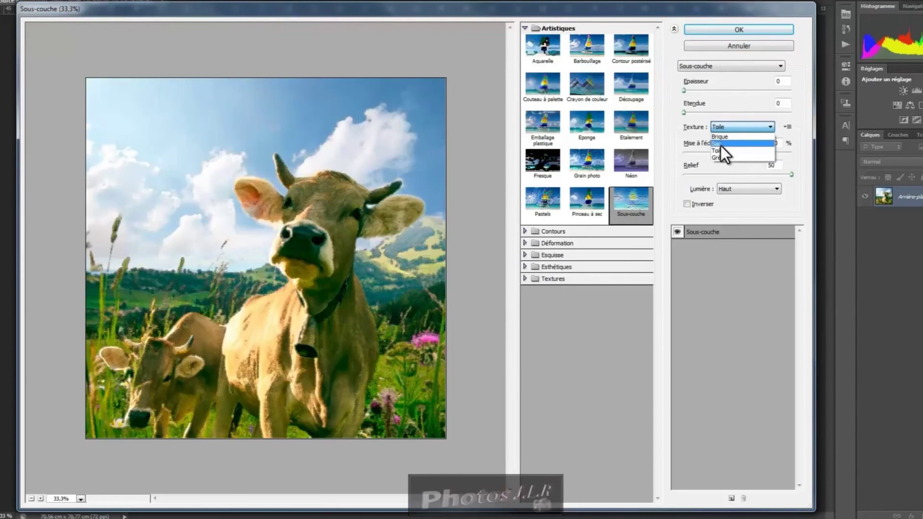
click(749, 229)
drag(718, 153, 726, 177)
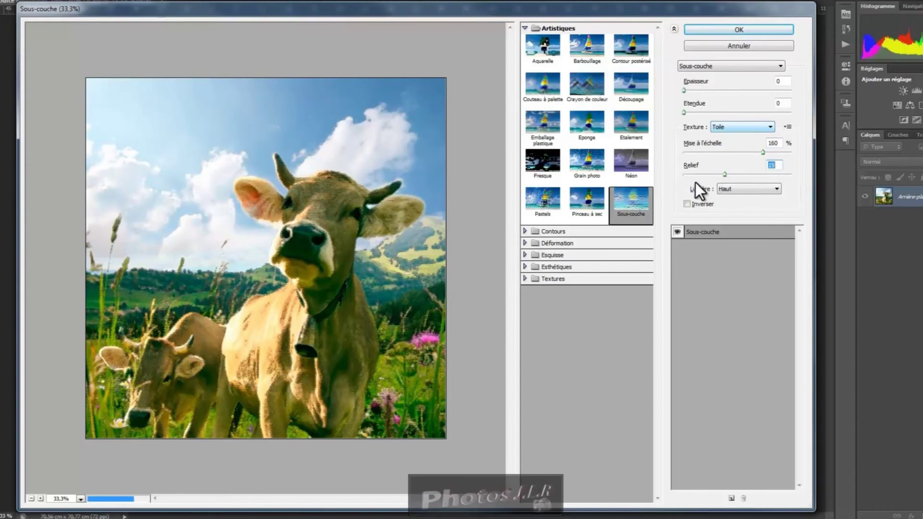
click(778, 189)
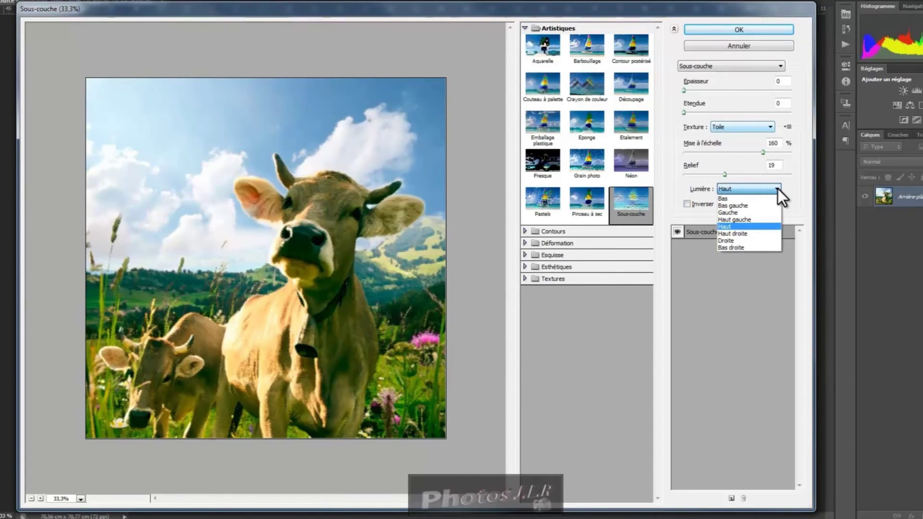
click(778, 189)
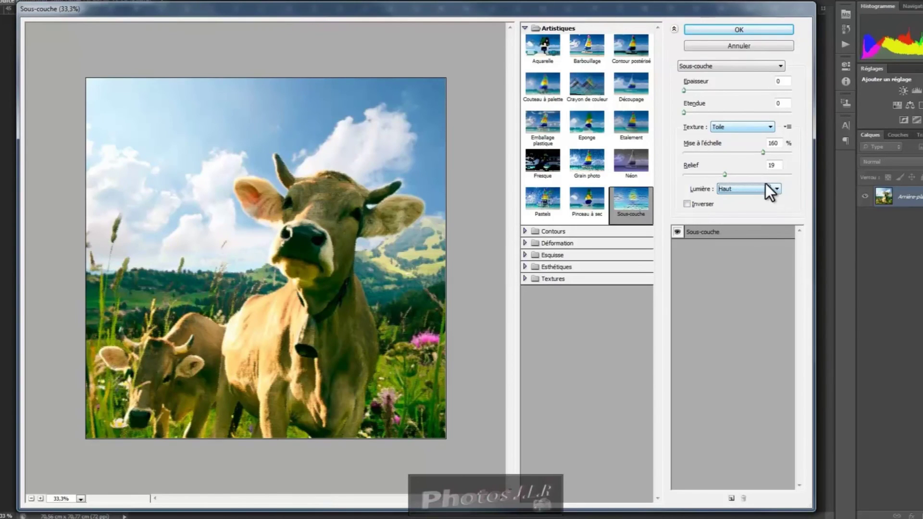